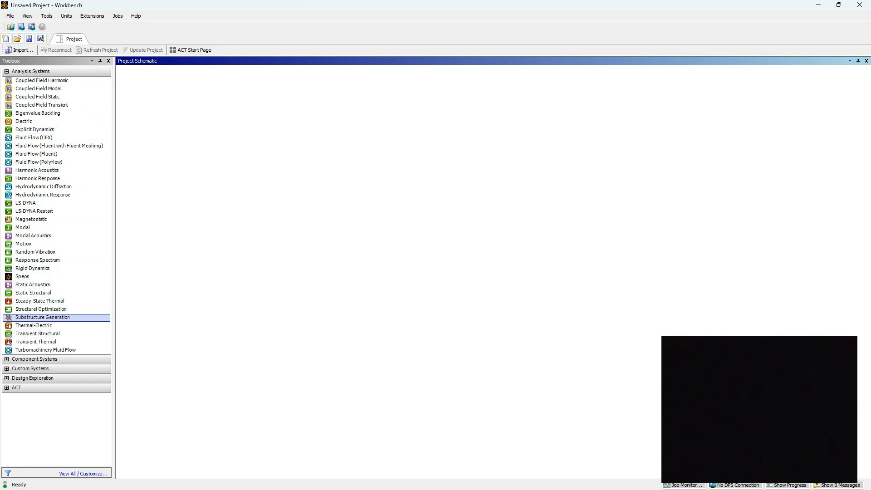
Add a Steady-State Thermal analysis system to the project and open its Engineering Data for editing
left_click(40, 301)
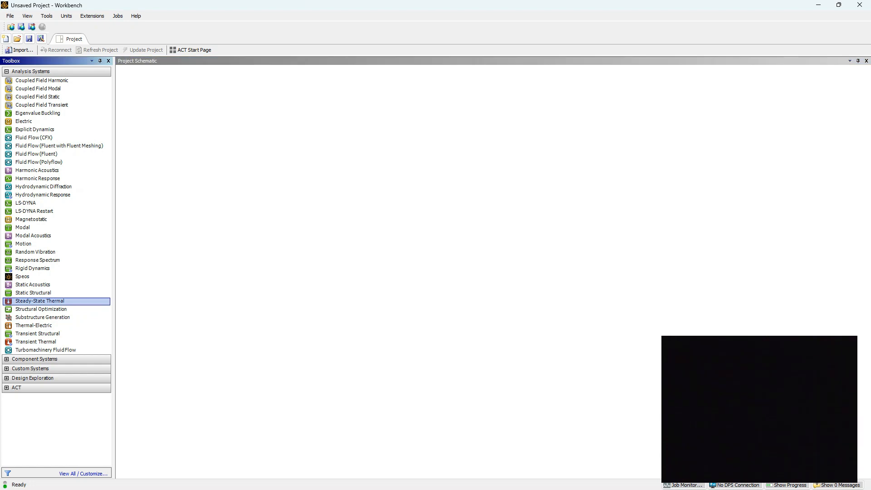
double_click(40, 301)
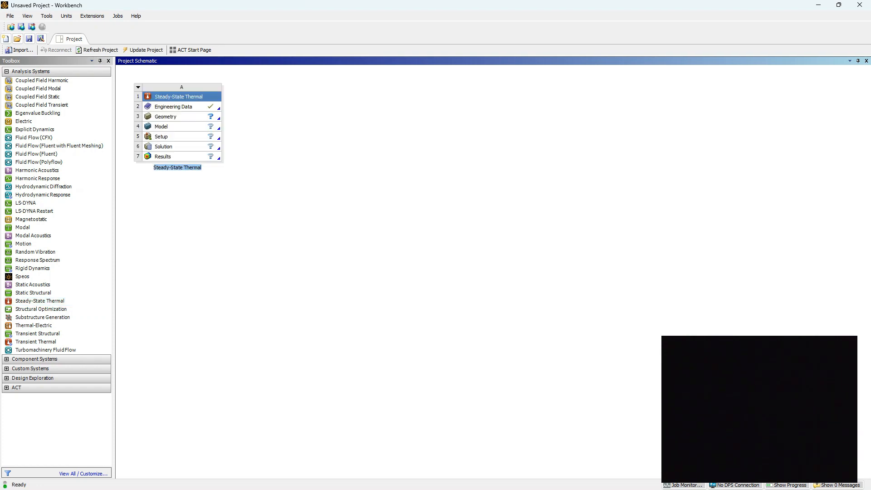
left_click(173, 106)
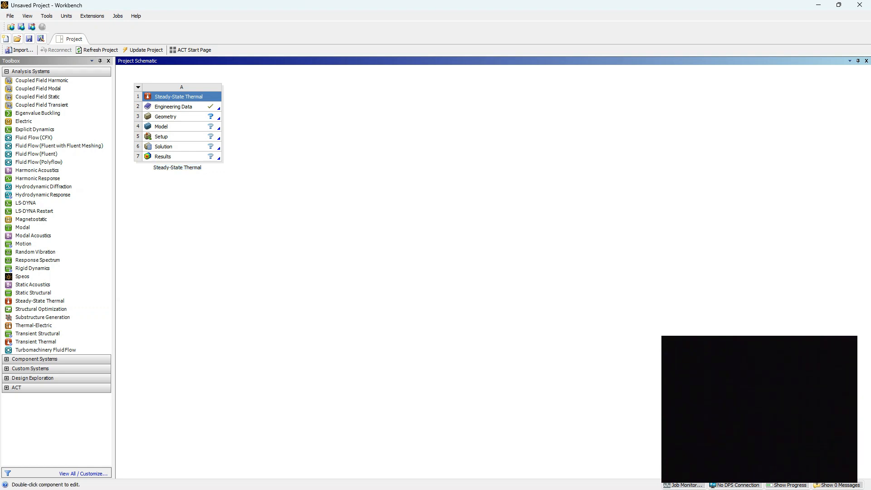
double_click(174, 107)
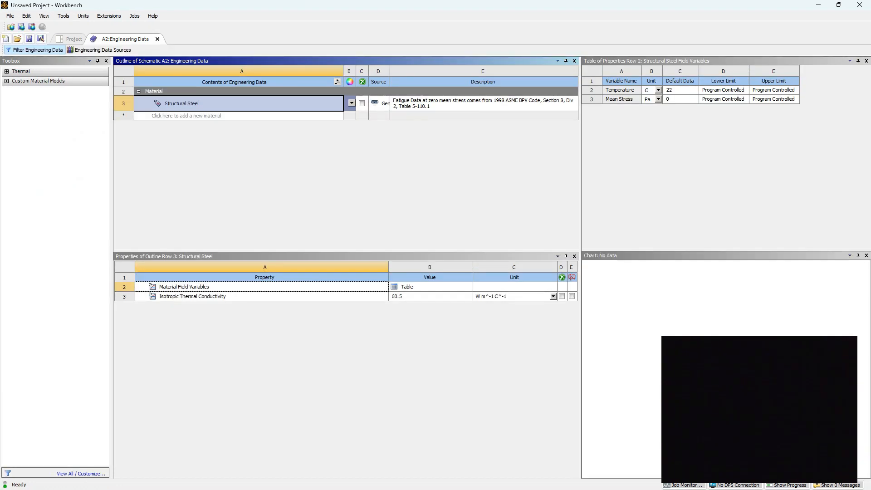
Add two new materials named Air and Glass to the engineering data
left_click(187, 115)
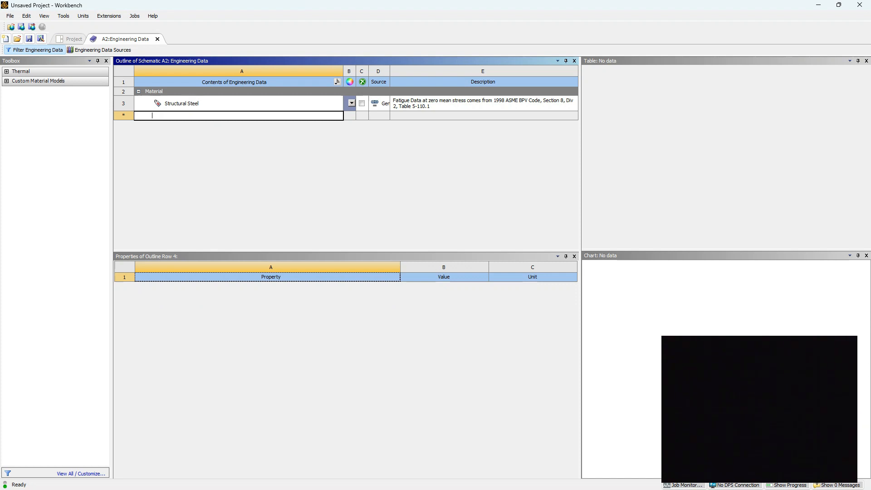
type("Air")
key("Return")
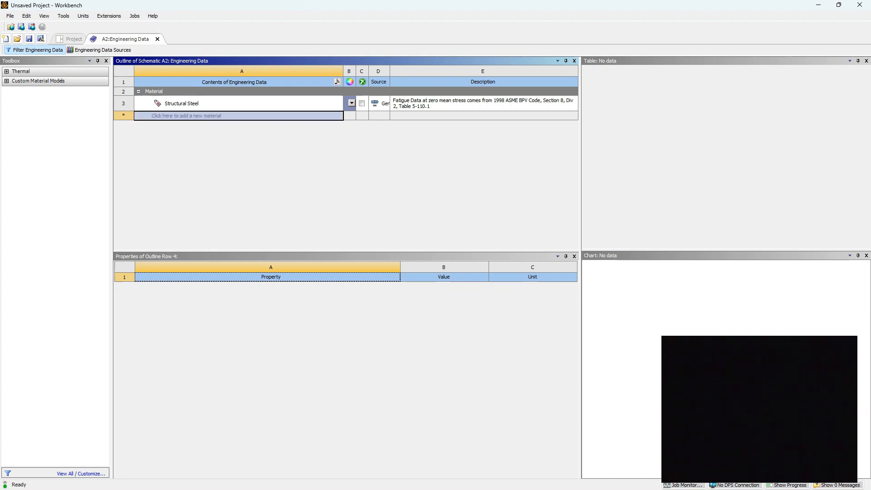
left_click(186, 126)
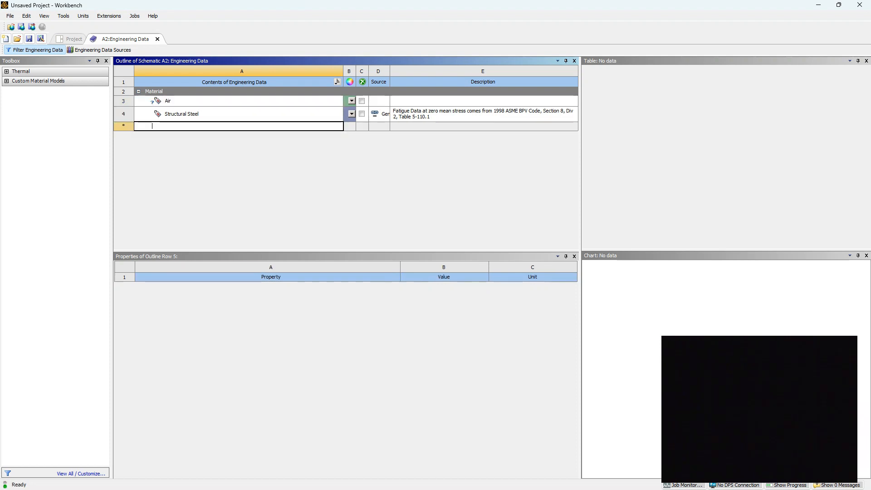
type("Glass")
key("Return")
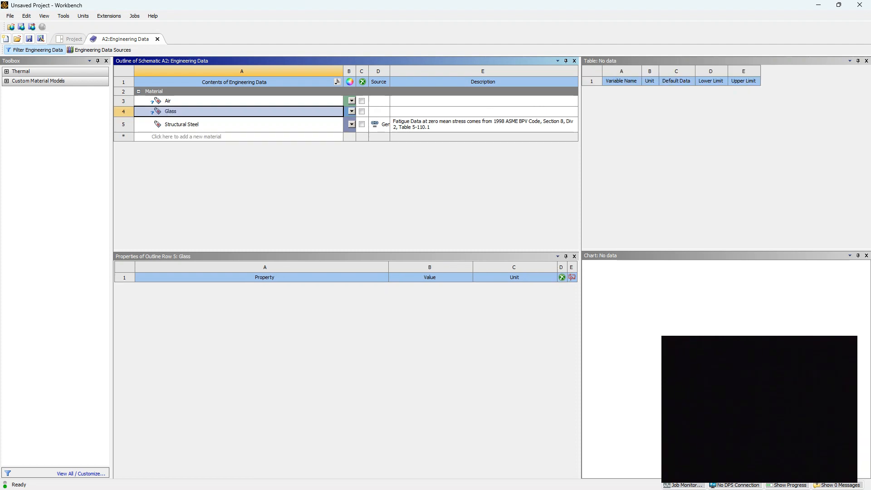
left_click(351, 111)
left_click(352, 101)
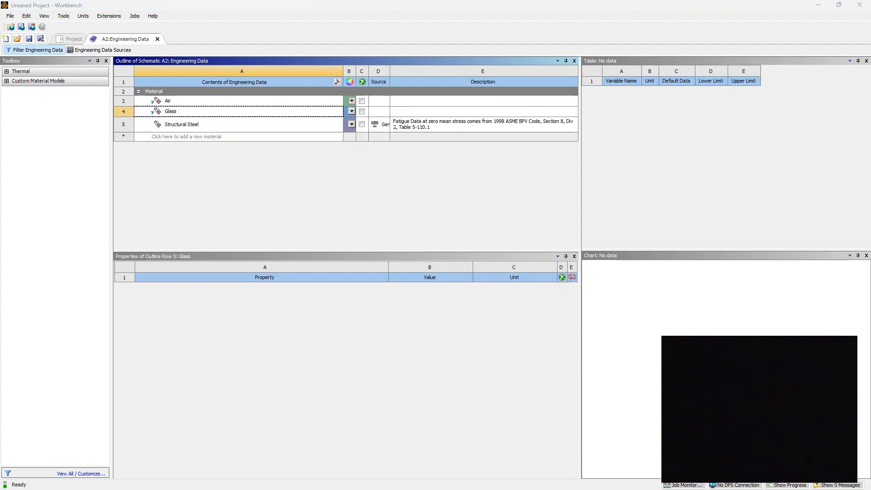
left_click(352, 100)
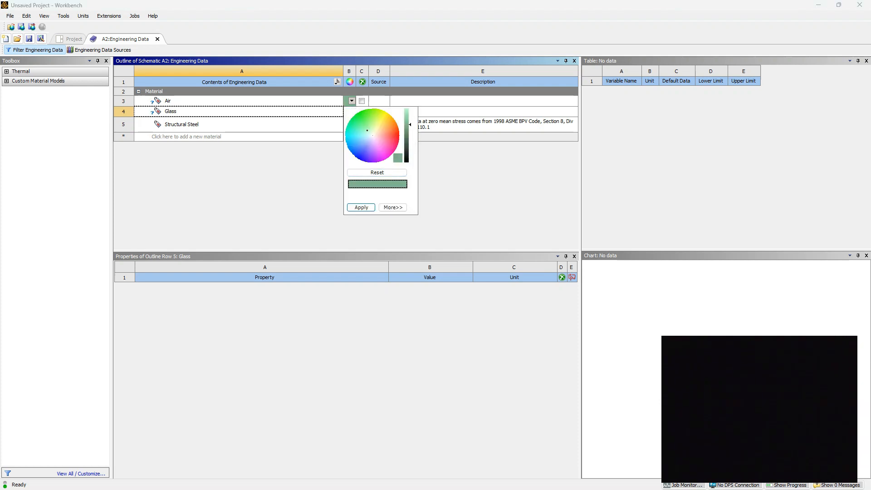
left_click(351, 101)
left_click(484, 101)
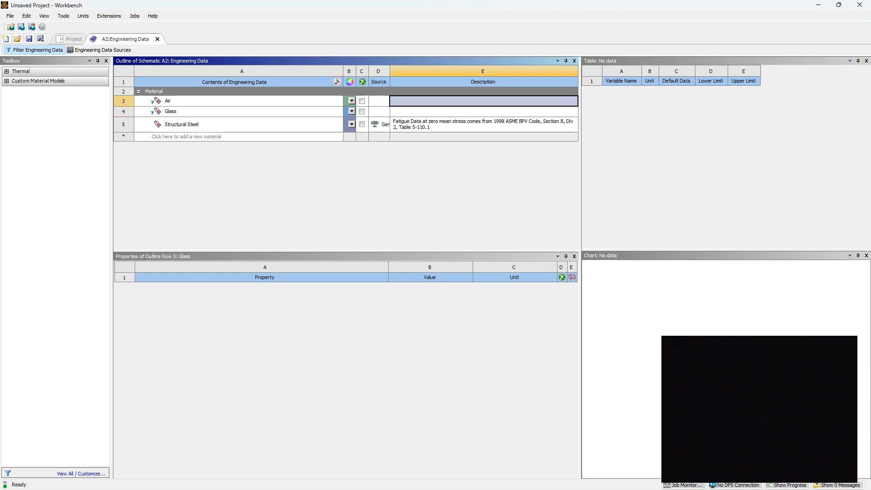
left_click(484, 101)
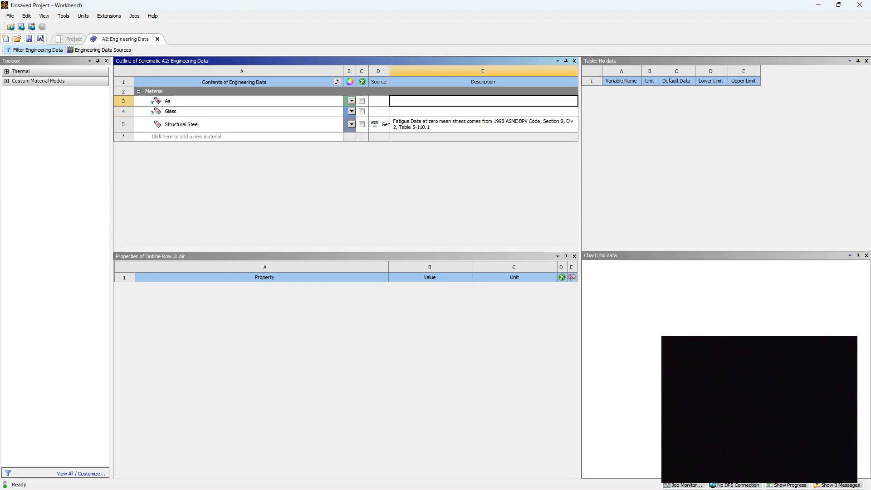
left_click(379, 112)
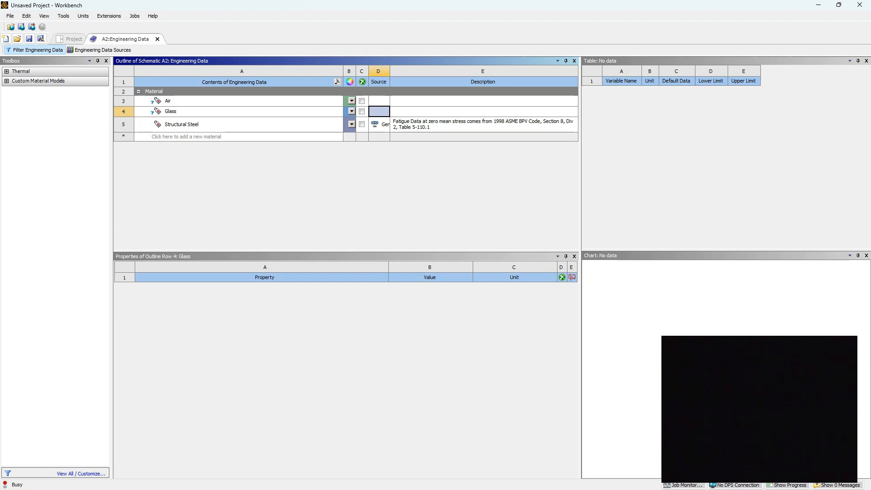
Give the Glass material an Isotropic Thermal Conductivity of 0.78 W m^-1 C^-1
double_click(170, 112)
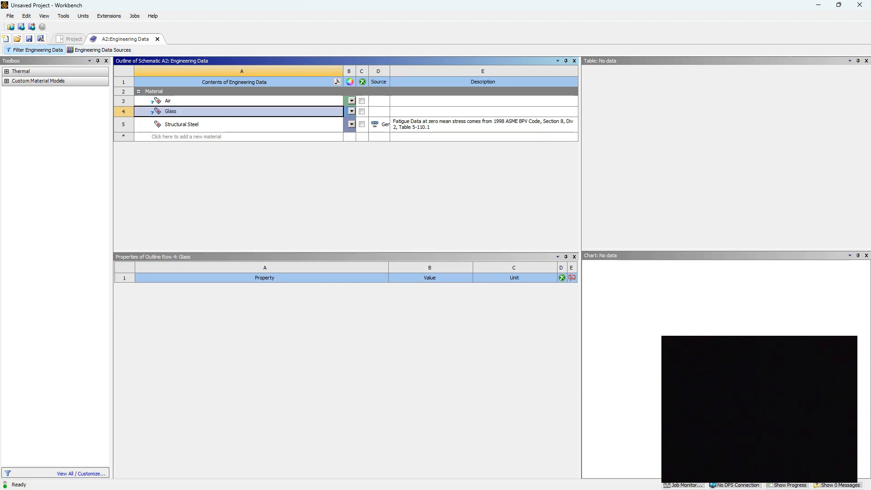
left_click(6, 71)
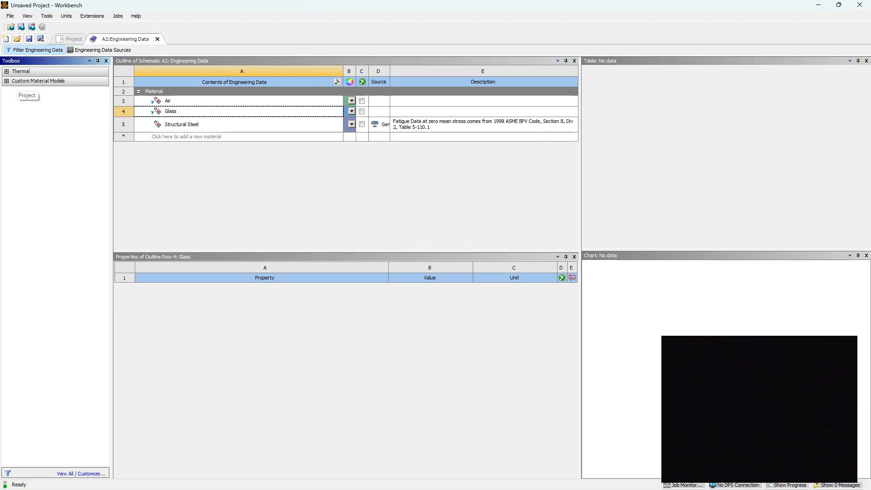
left_click(7, 71)
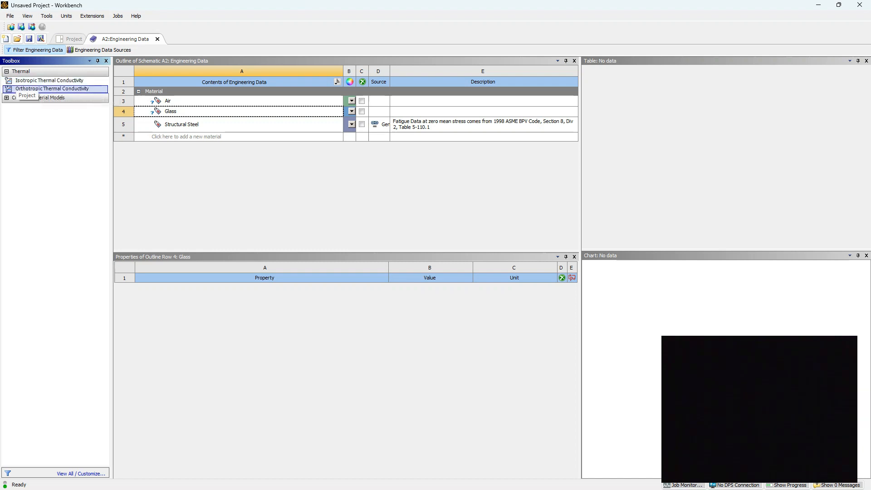
double_click(45, 81)
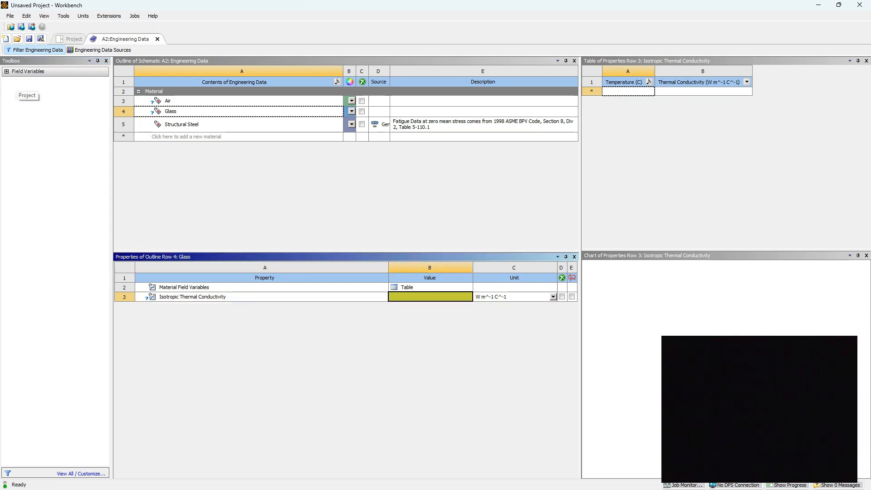
type("0.78")
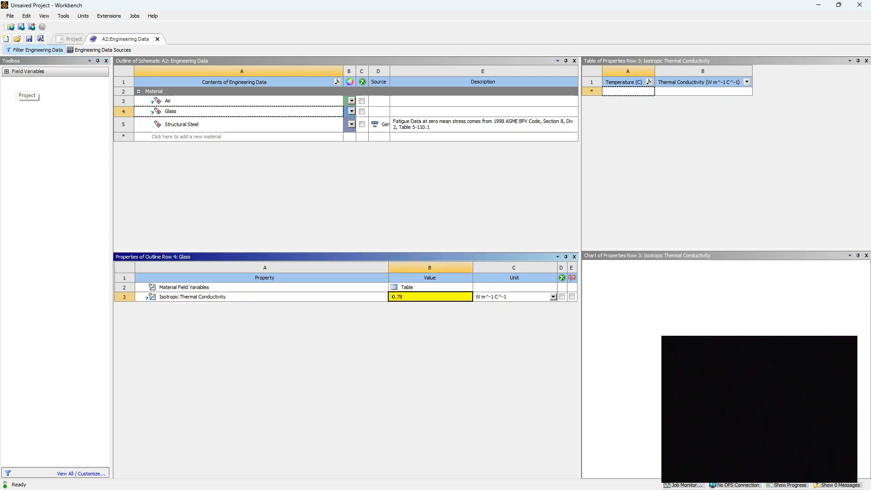
key("Return")
Give the Air material an Isotropic Thermal Conductivity of 0.026 W m^-1 C^-1
left_click(168, 101)
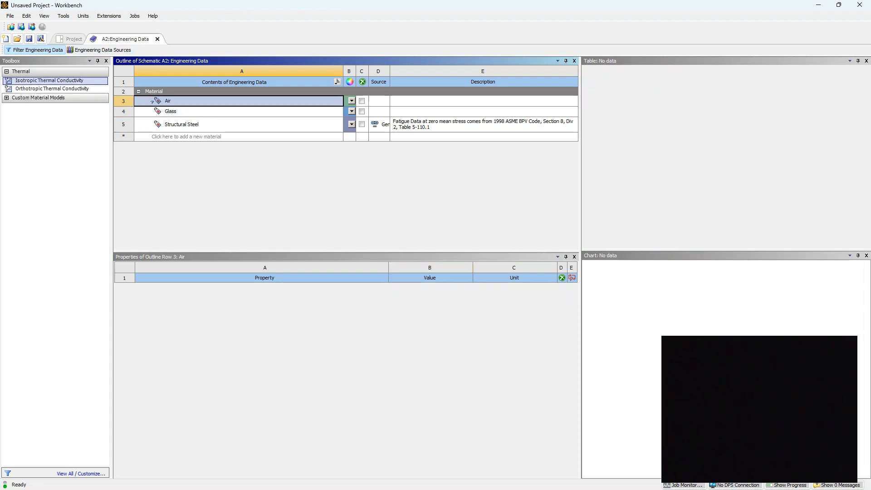
double_click(49, 80)
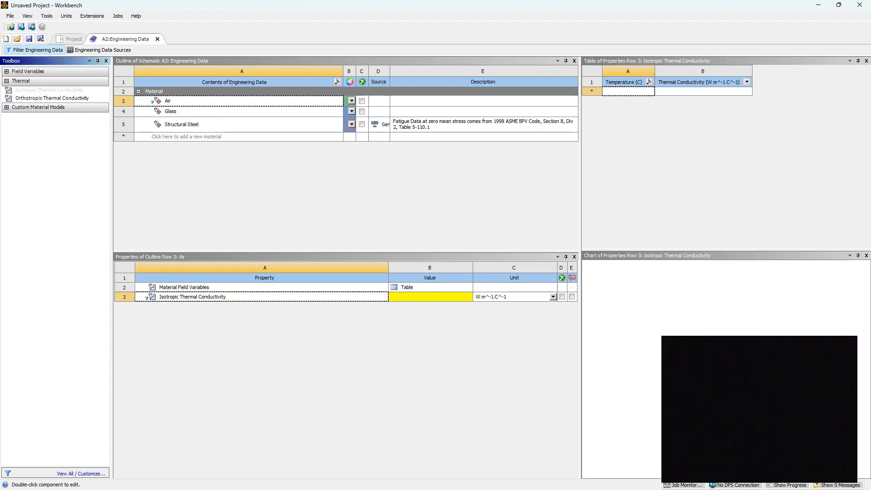
type("0.026")
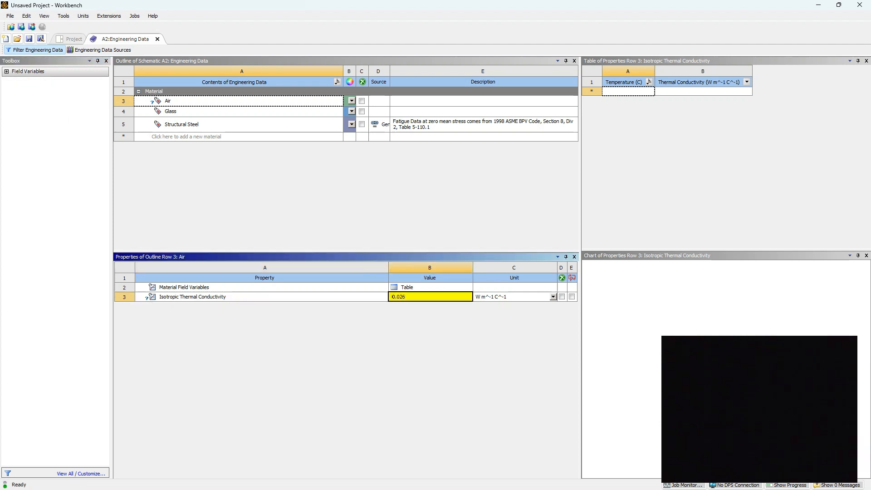
key("Return")
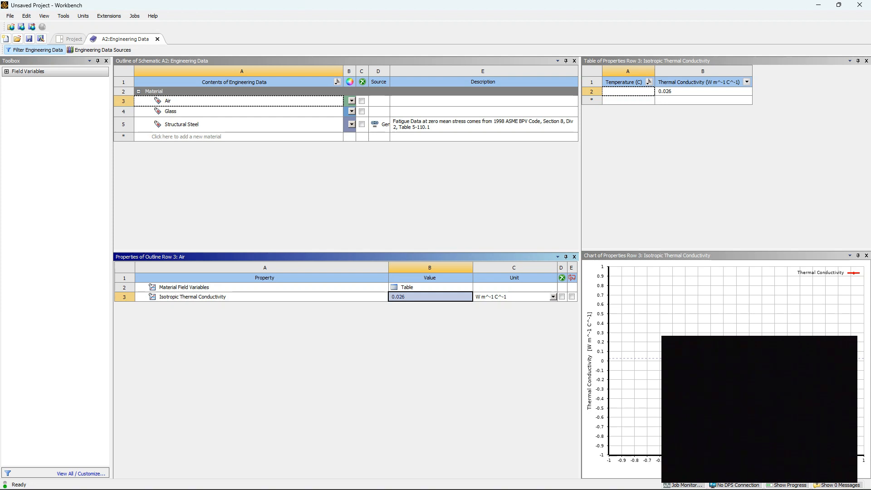
Switch to the tutorial PDF in Foxit Reader, read the instructions on starting DesignModeler, and return to Workbench
mouse_move(539, 488)
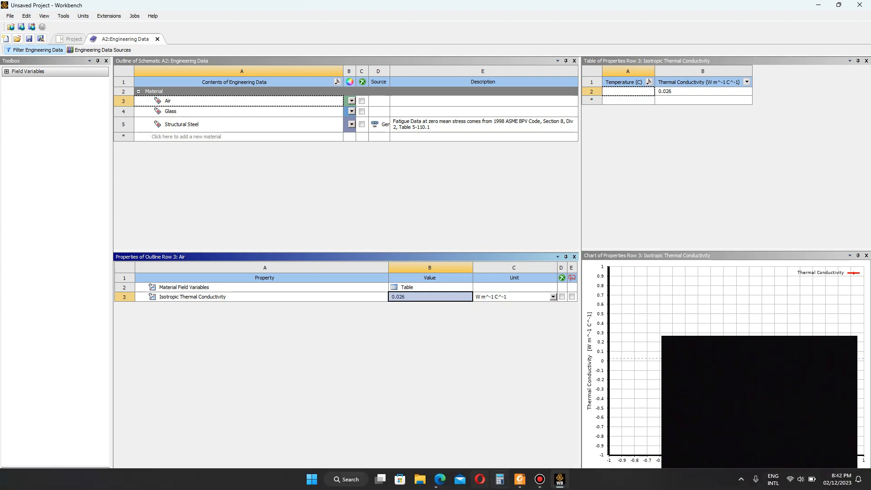
left_click(520, 479)
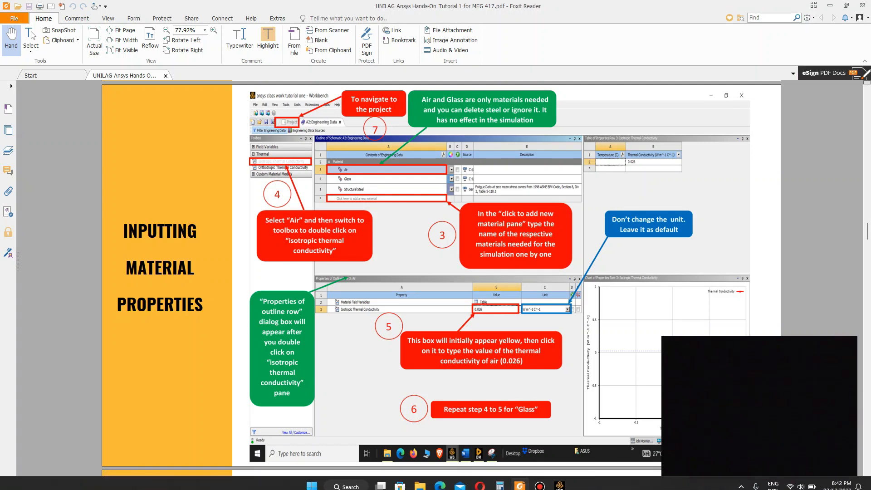
scroll(441, 278, "down", 1)
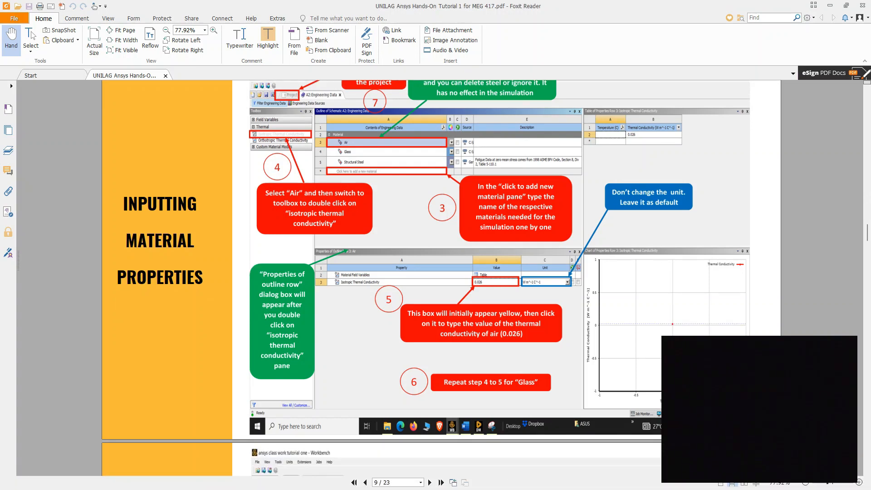
scroll(441, 278, "down", 10)
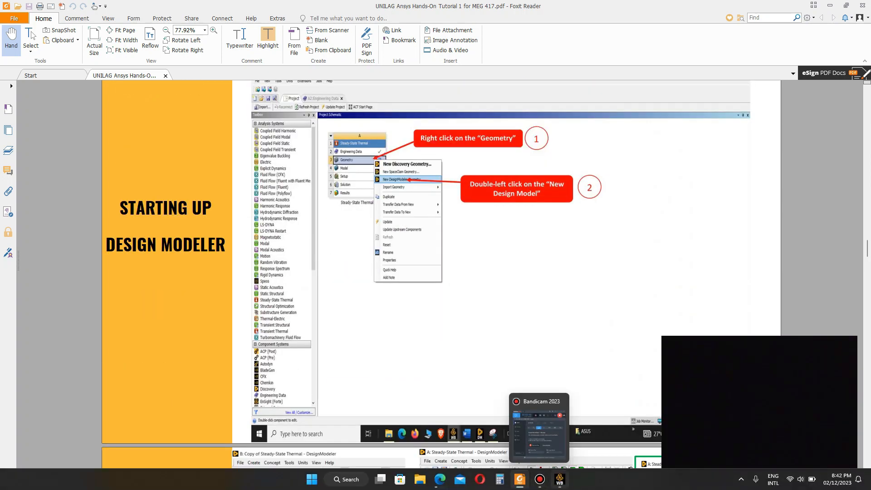
mouse_move(559, 479)
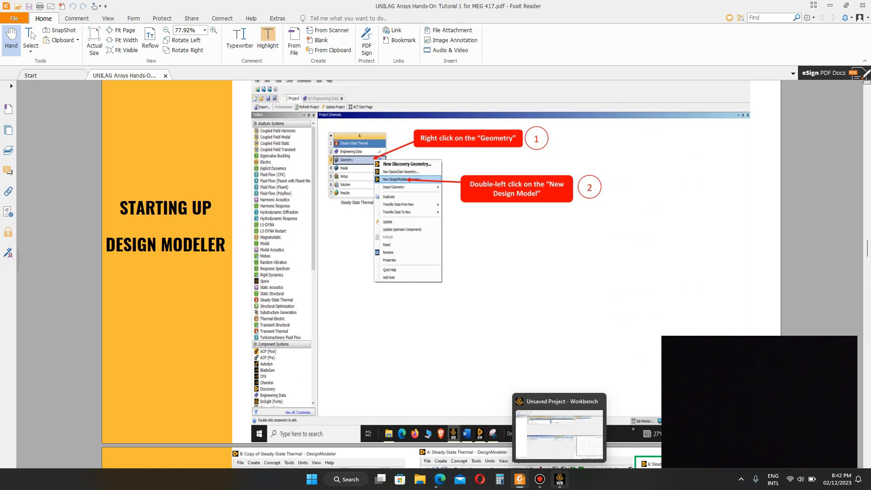
left_click(559, 434)
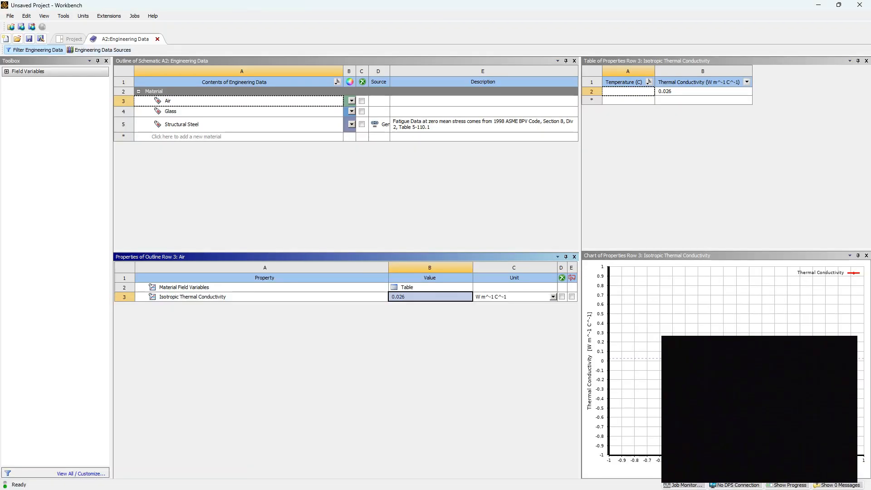
Close Engineering Data and create a new DesignModeler geometry for the Steady-State Thermal system
left_click(157, 39)
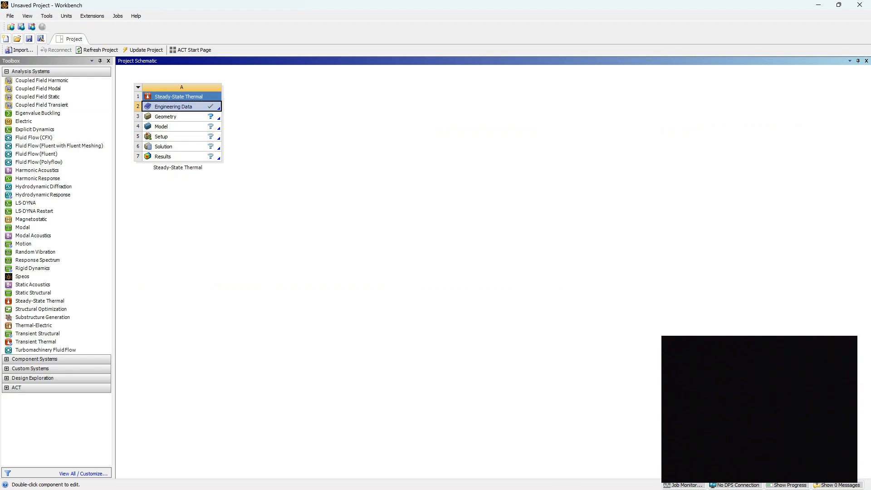
left_click(165, 117)
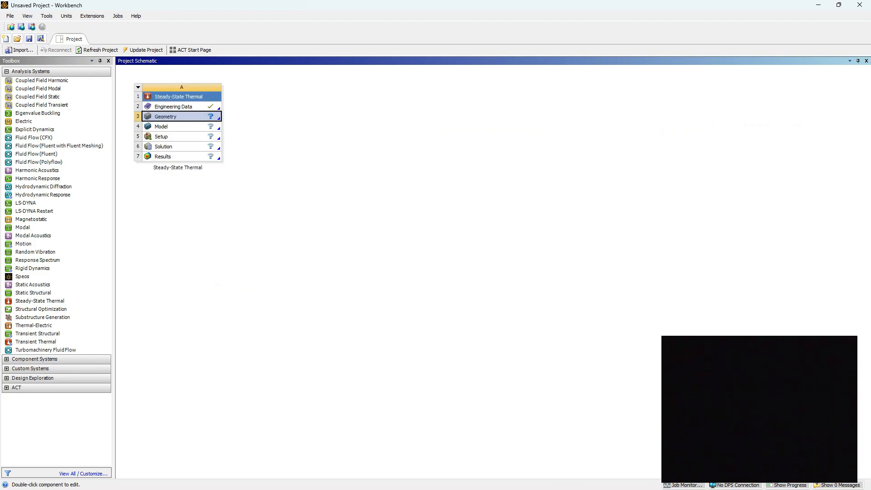
right_click(200, 116)
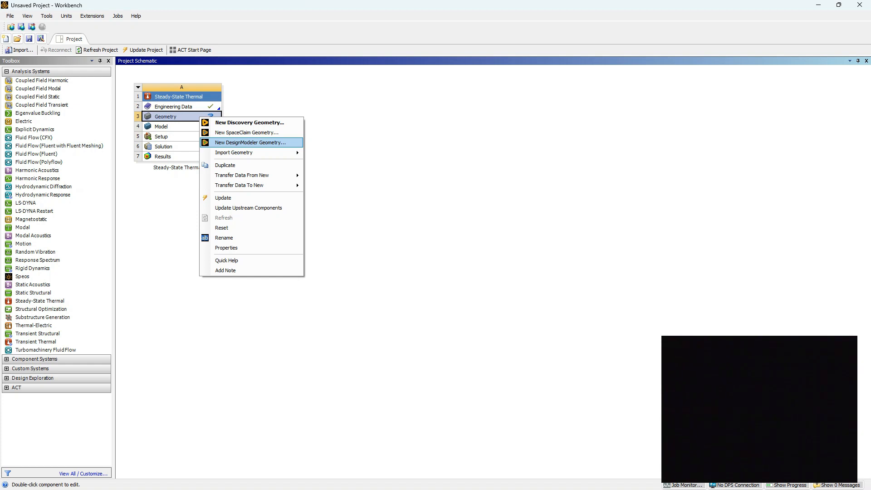
left_click(249, 143)
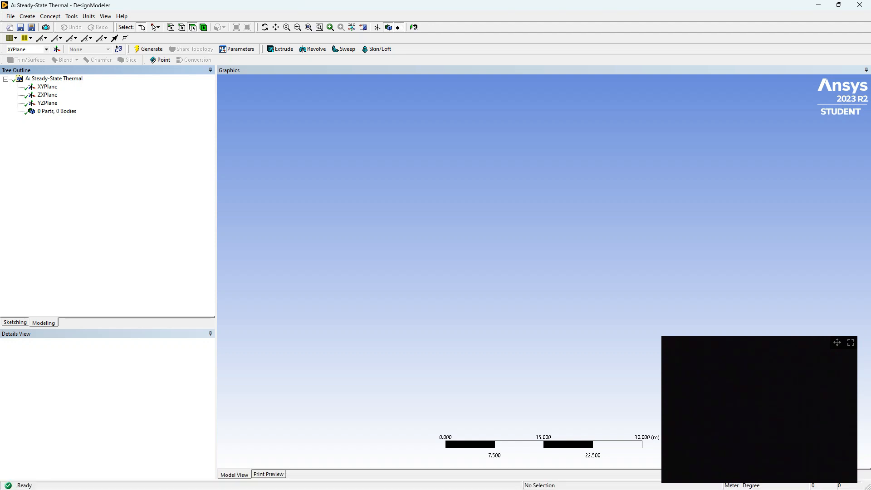
left_click_drag(795, 363, 134, 370)
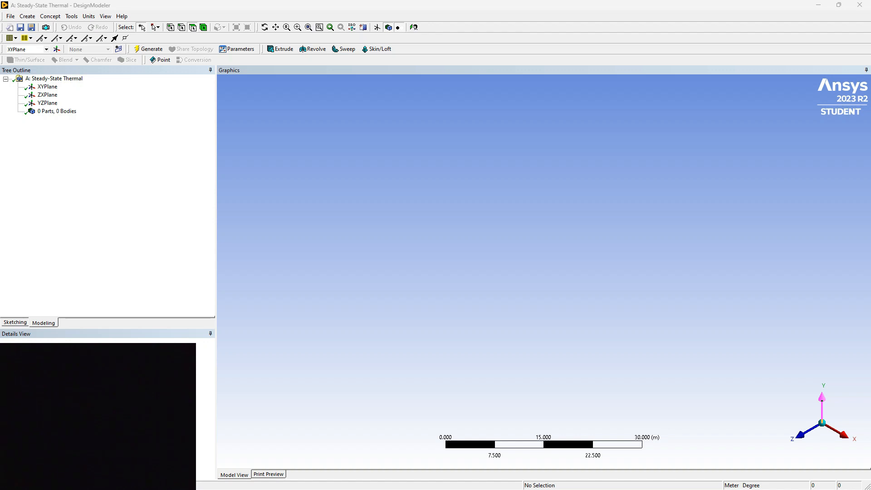
left_click(821, 397)
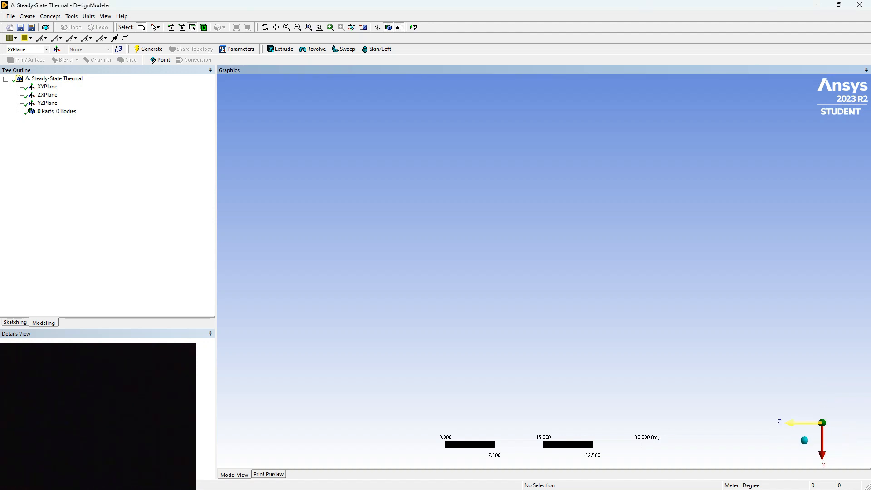
left_click(804, 439)
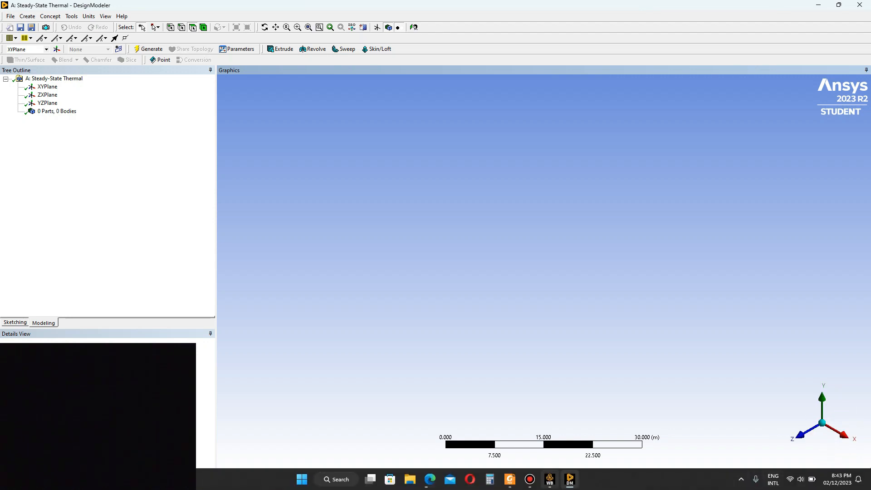
Create a new plane based on XYPlane and orient the view straight onto its XY axes for sketching
left_click(47, 87)
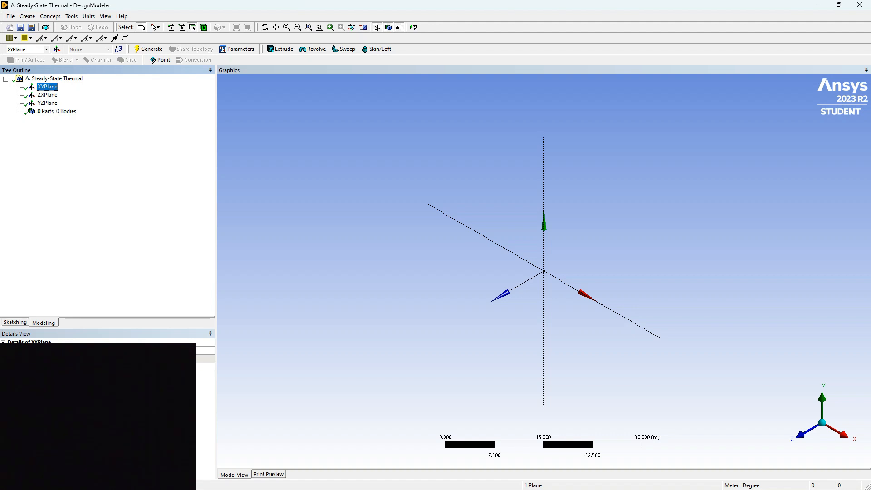
left_click(57, 49)
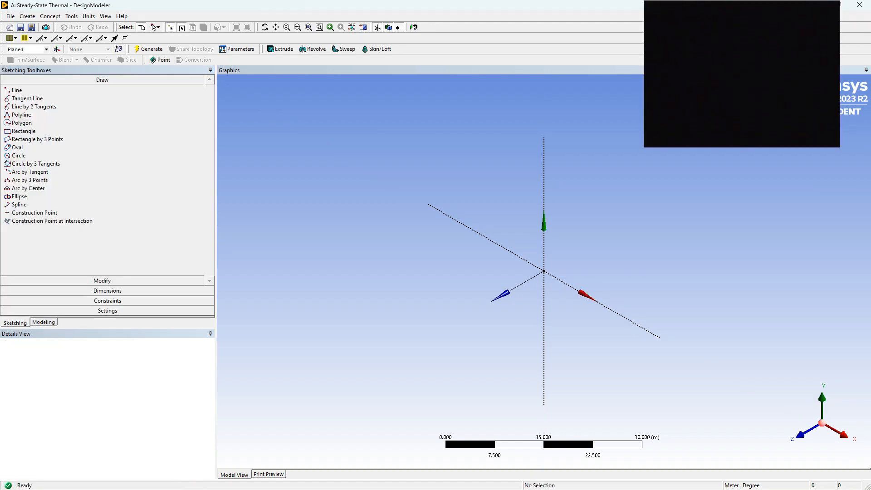
left_click(822, 399)
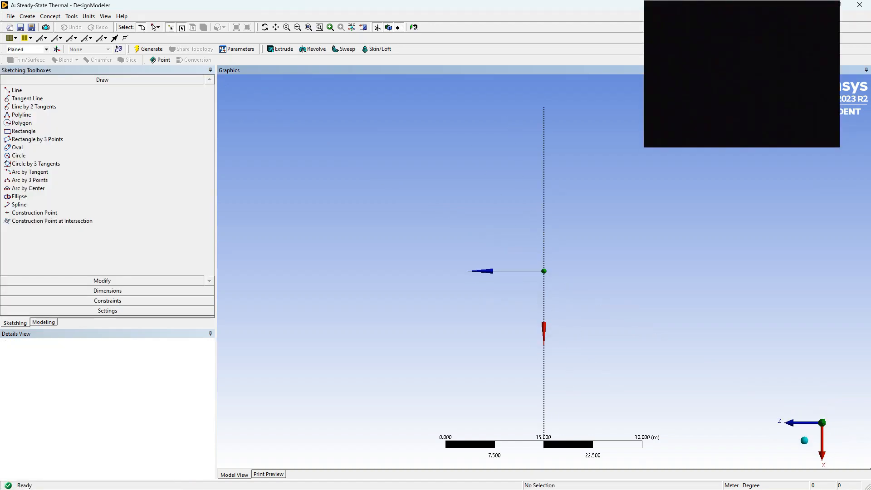
left_click(822, 449)
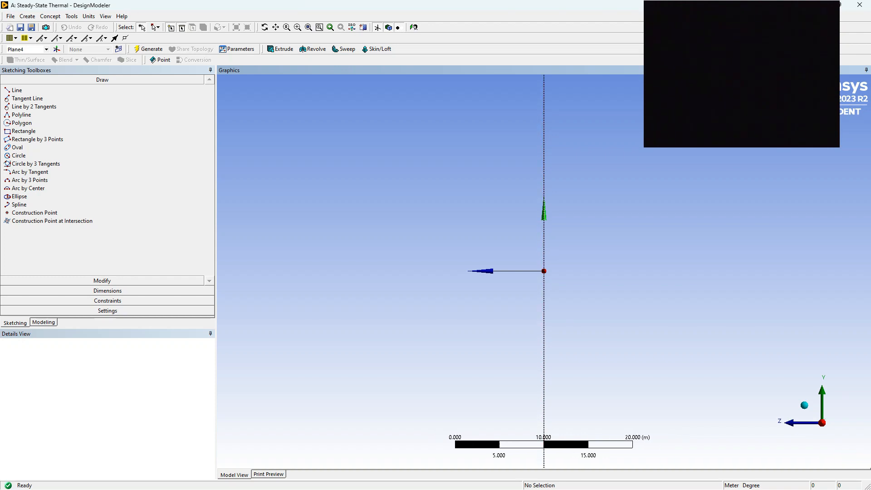
left_click(792, 423)
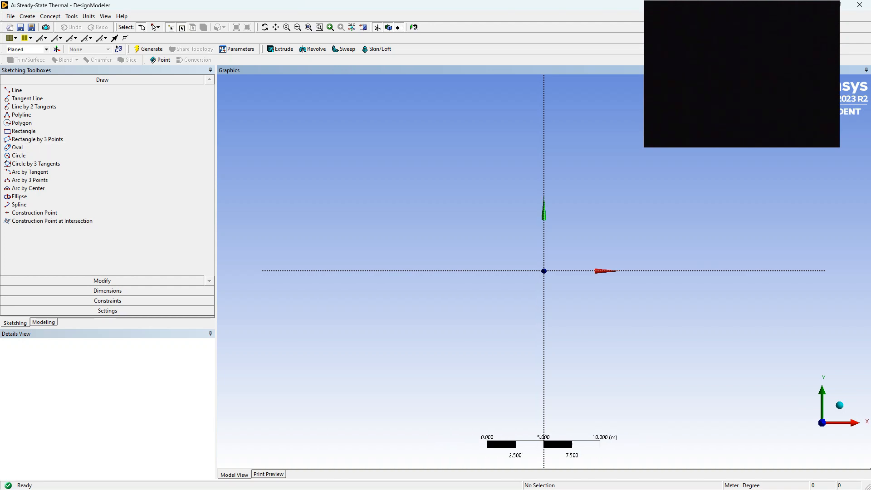
Sketch a rectangle about 1.3 m wide and 7.6 m high on the new plane, starting at the origin
left_click(23, 132)
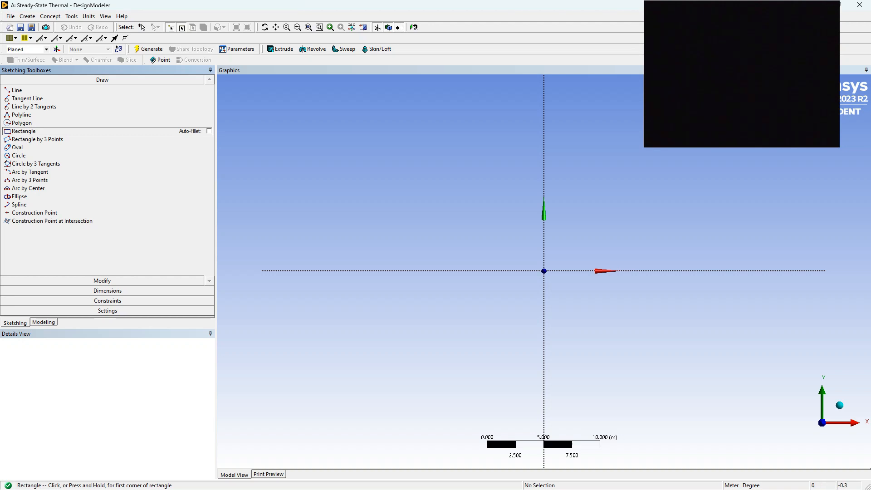
scroll(547, 271, "up", 3)
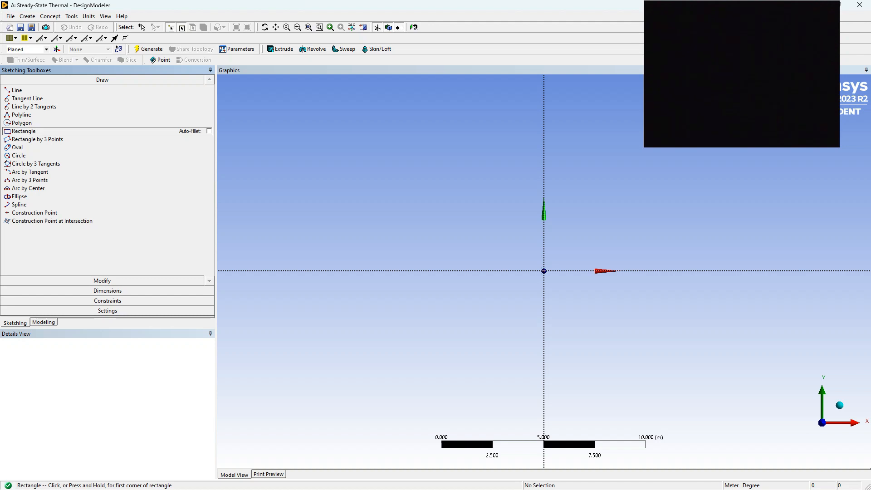
left_click(544, 271)
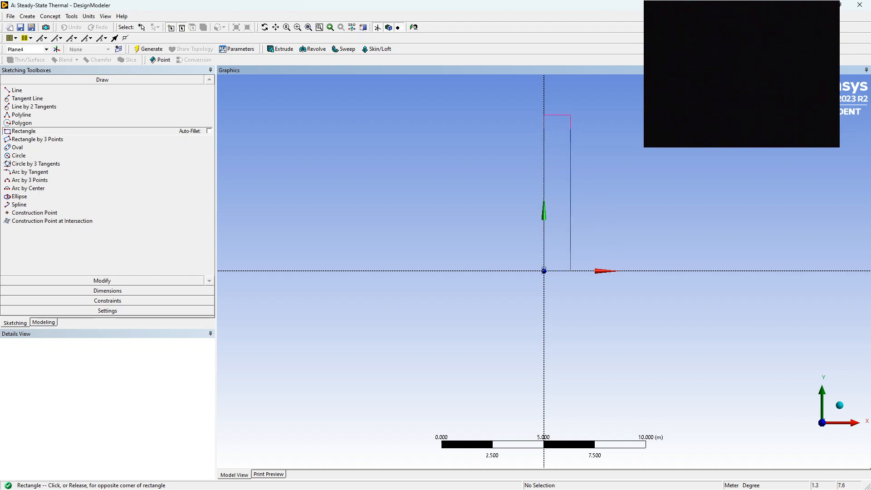
left_click(570, 115)
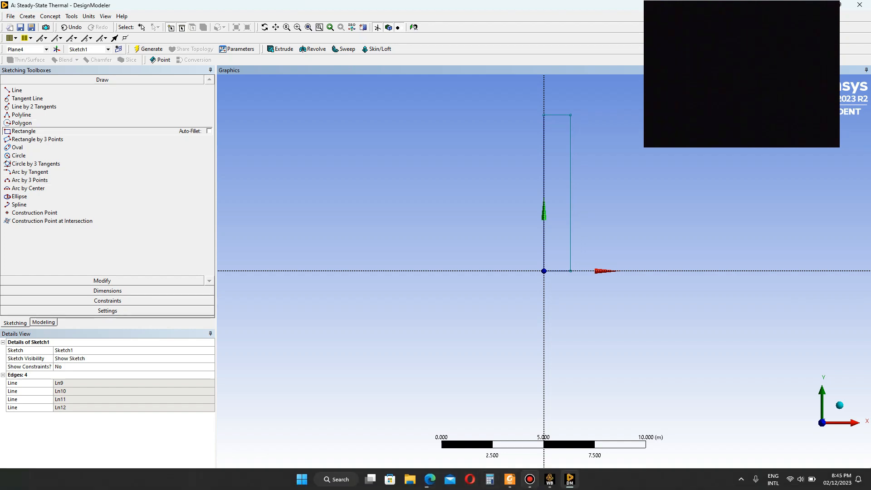
Switch to the tutorial PDF in Foxit Reader, read the instructions following the rectangle sketch, and return to DesignModeler
left_click(510, 479)
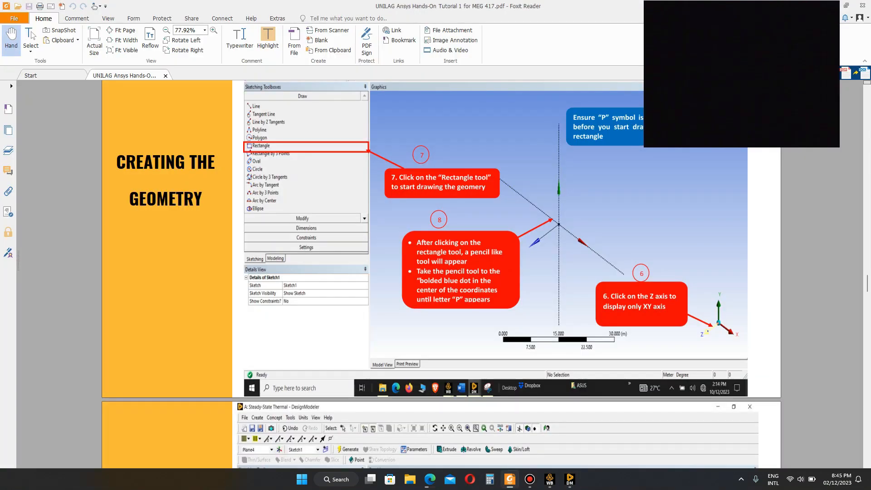
scroll(436, 272, "down", 6)
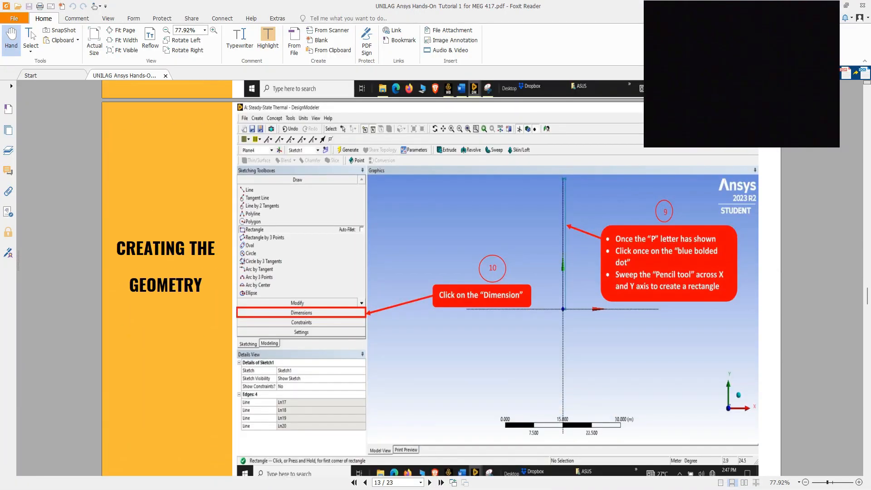
scroll(435, 272, "down", 1)
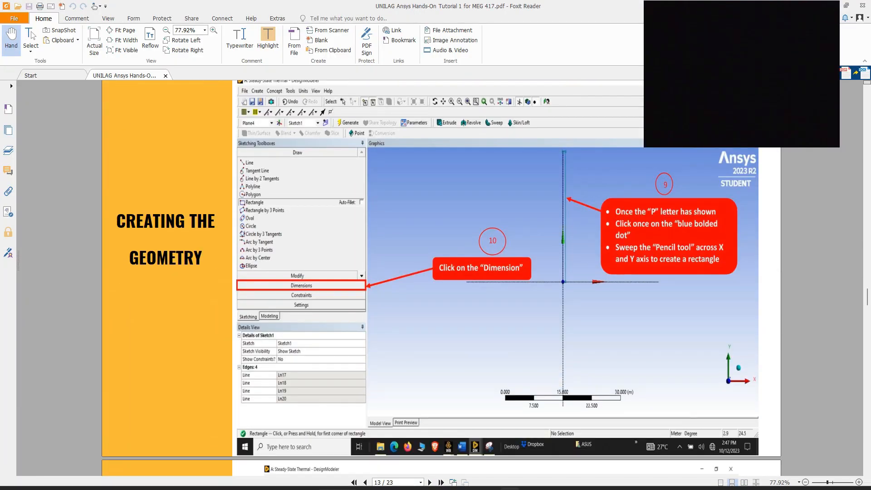
left_click(569, 478)
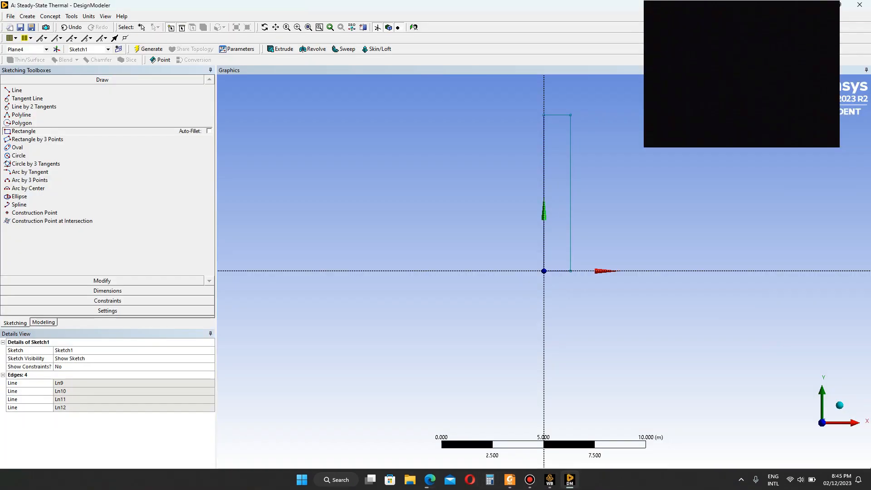
Add General dimensions to the rectangle's long vertical edge away from the Y axis and to its base edge
left_click(107, 290)
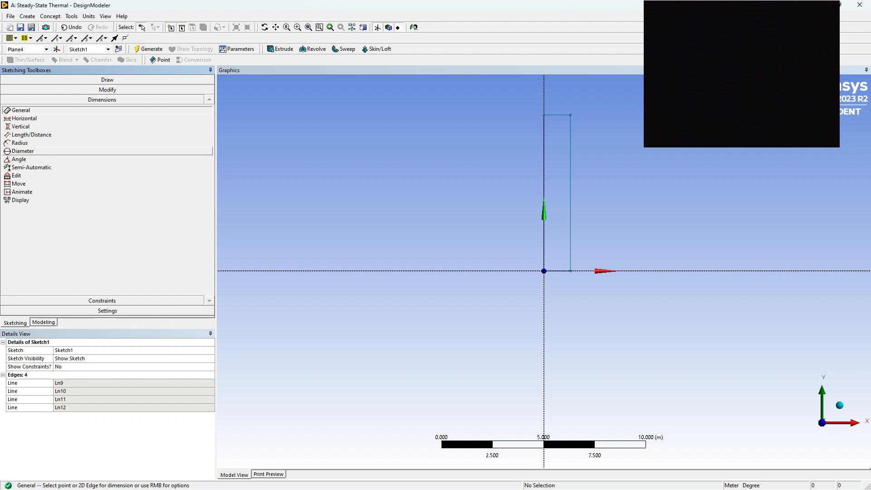
mouse_move(370, 481)
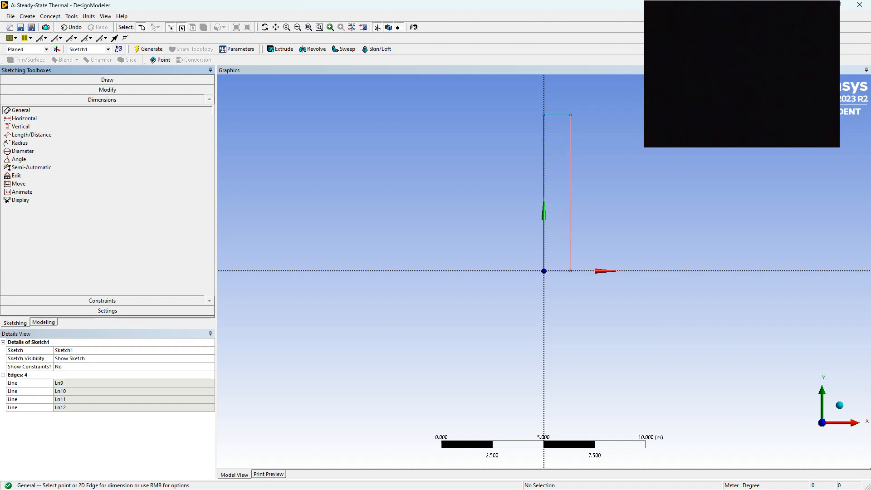
left_click(571, 190)
left_click(590, 232)
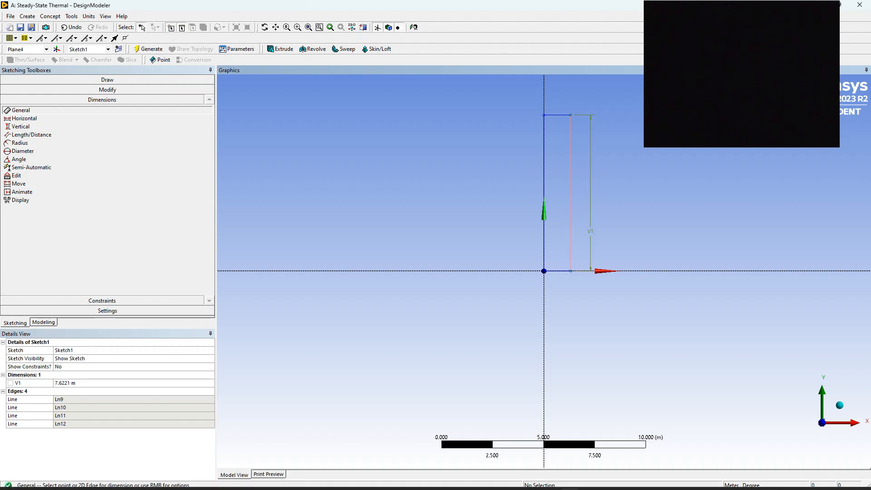
left_click(558, 271)
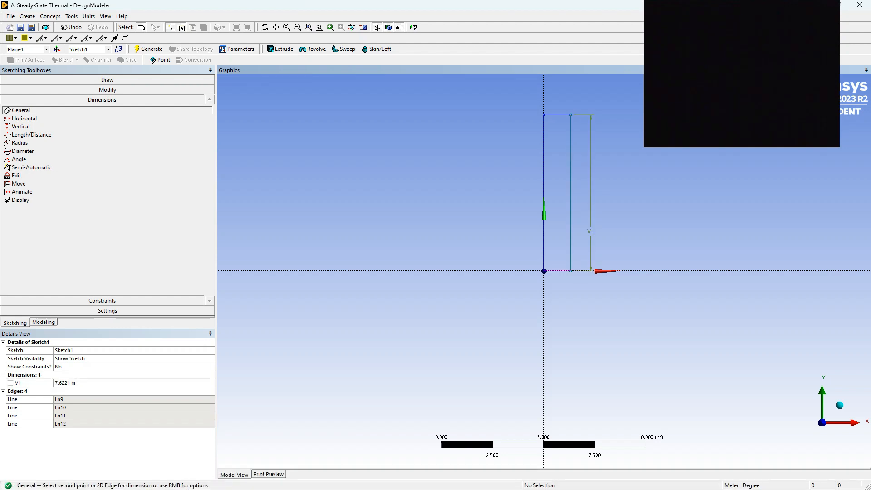
left_click(556, 299)
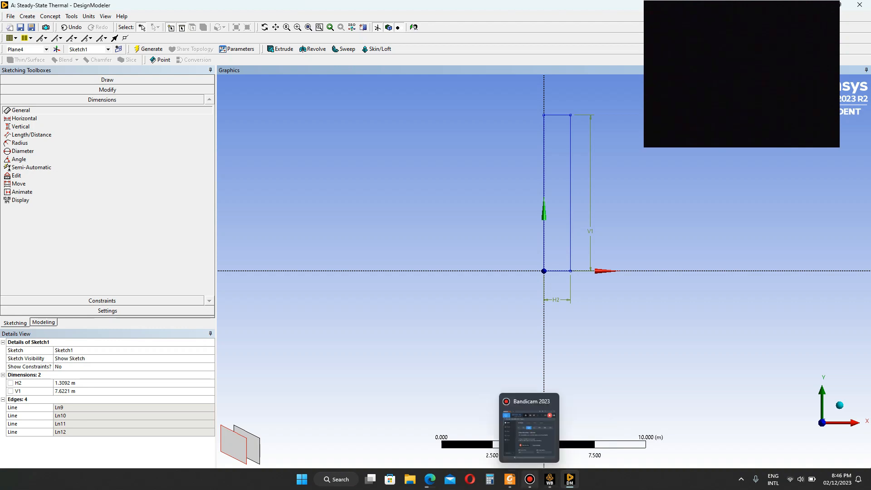
Switch to the tutorial PDF, read the dimensioning instructions and the inner glass height and width values, and return to DesignModeler
left_click(509, 479)
scroll(441, 278, "down", 5)
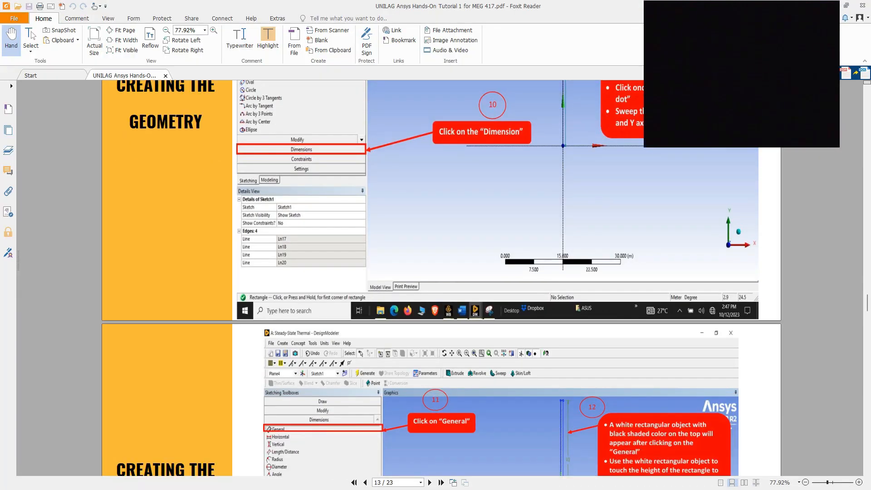
scroll(441, 278, "down", 2)
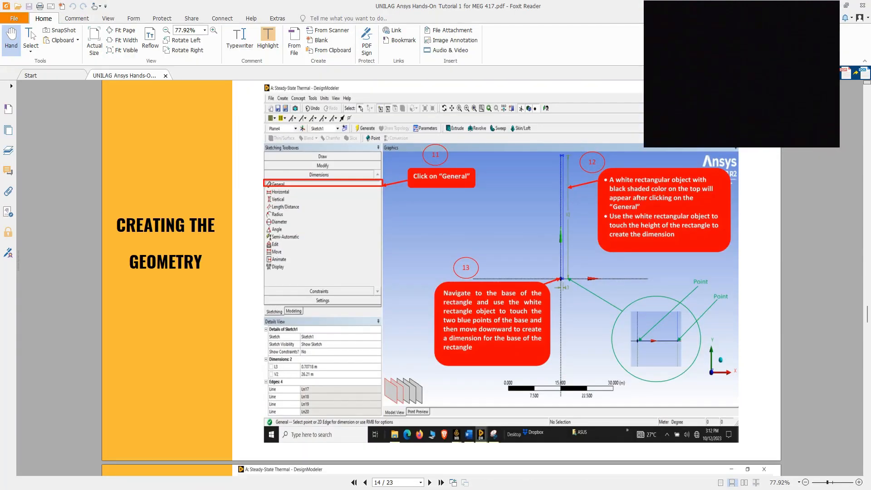
scroll(440, 277, "down", 1)
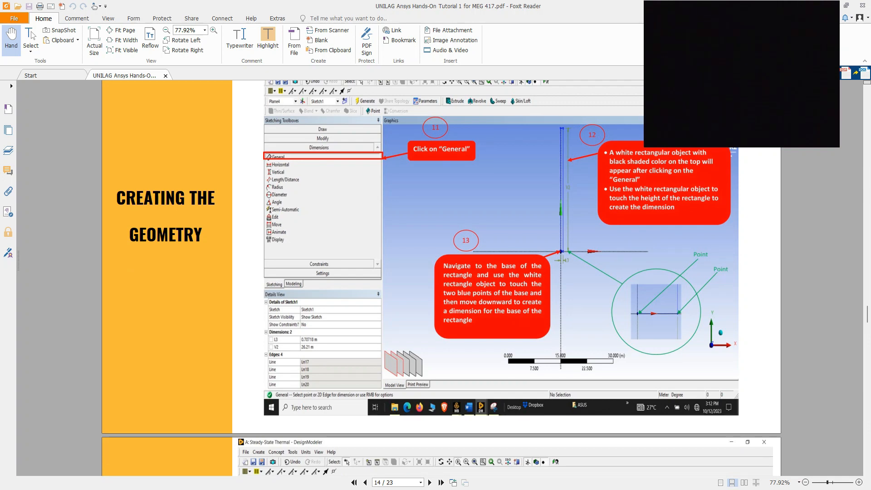
scroll(440, 278, "down", 7)
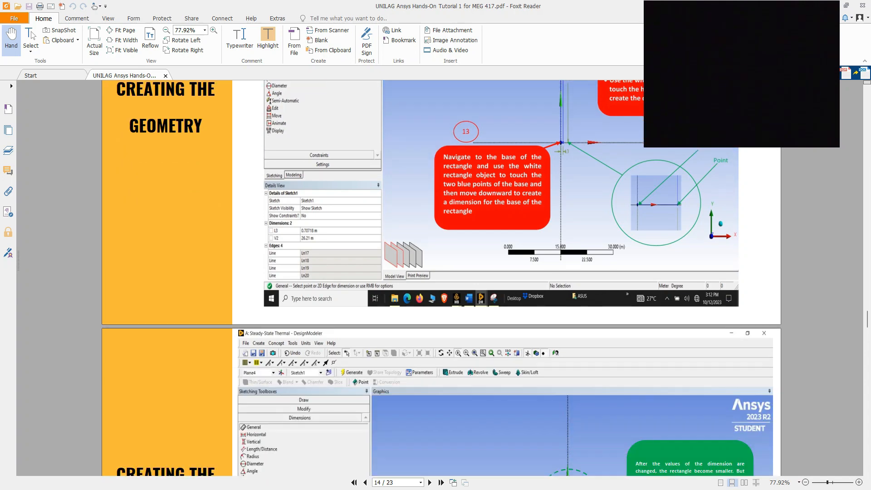
scroll(440, 278, "down", 3)
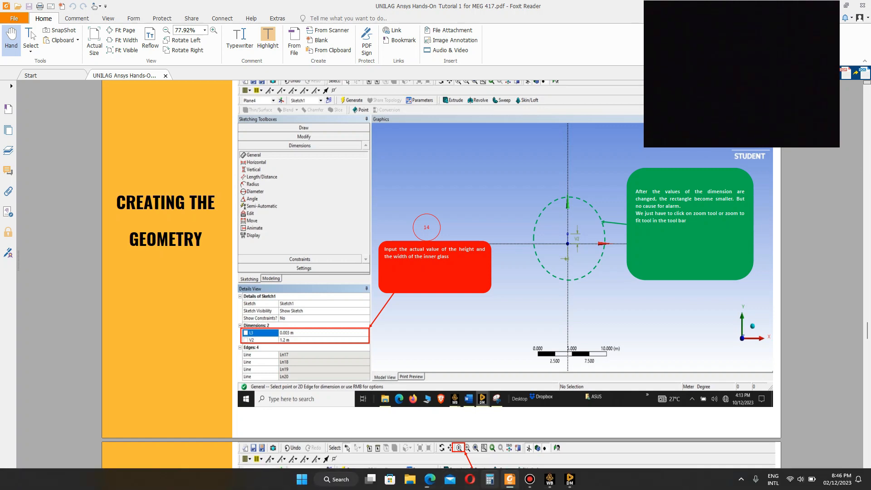
mouse_move(509, 479)
left_click(570, 479)
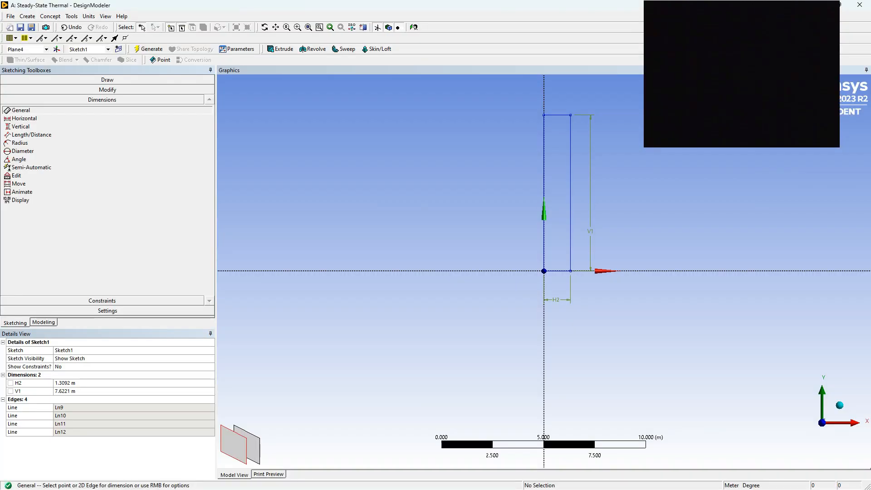
Set the rectangle's width dimension H2 to 0.003 m and its height dimension V1 to 1.2 m
left_click(75, 383)
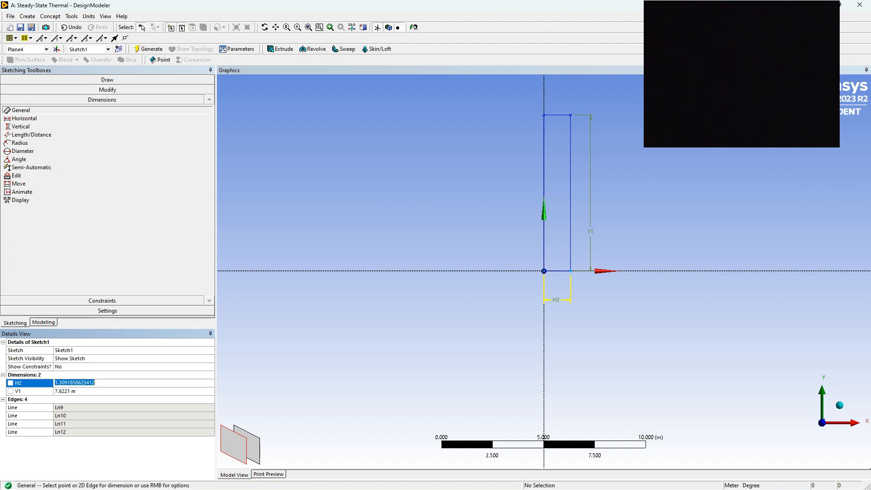
type("0.3")
type("003")
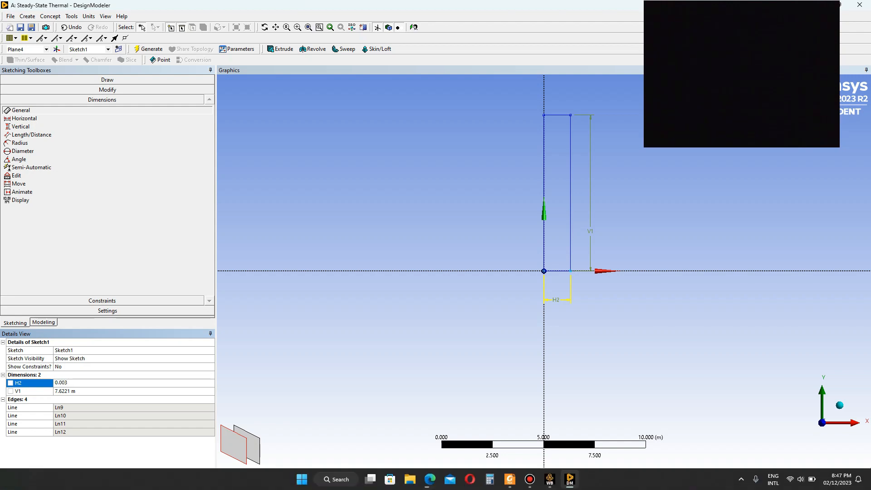
mouse_move(510, 479)
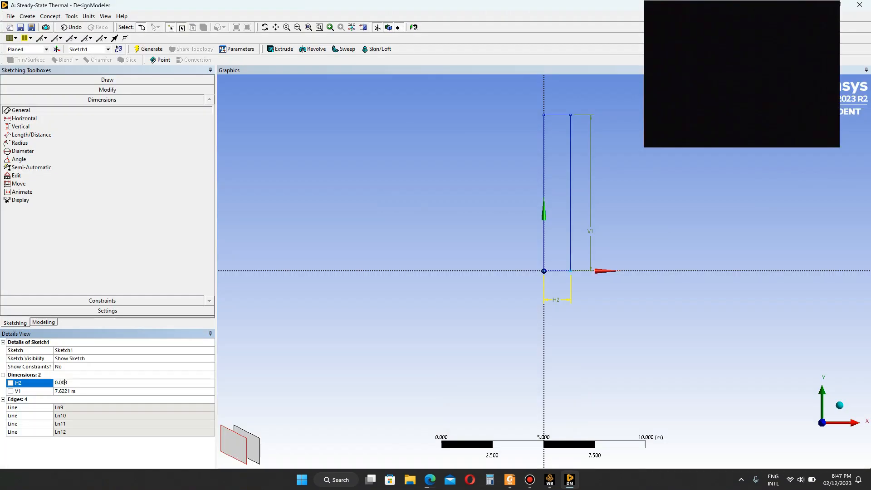
key("Return")
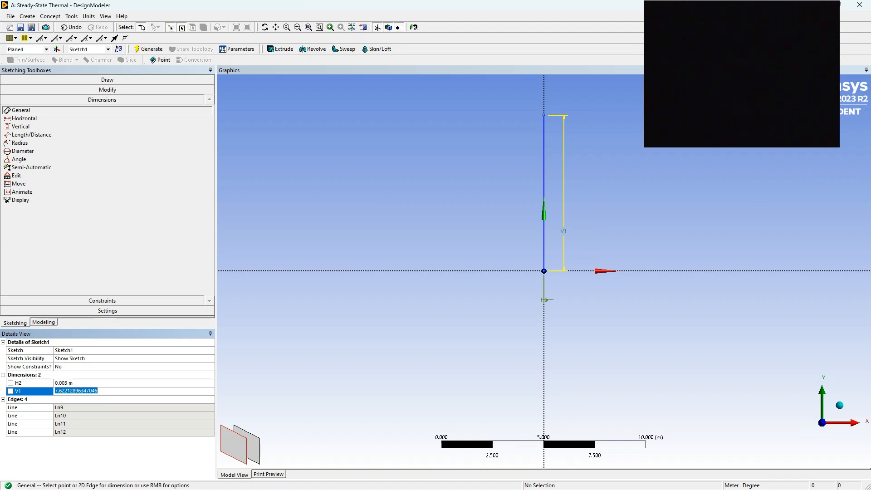
type("1.2")
key("Return")
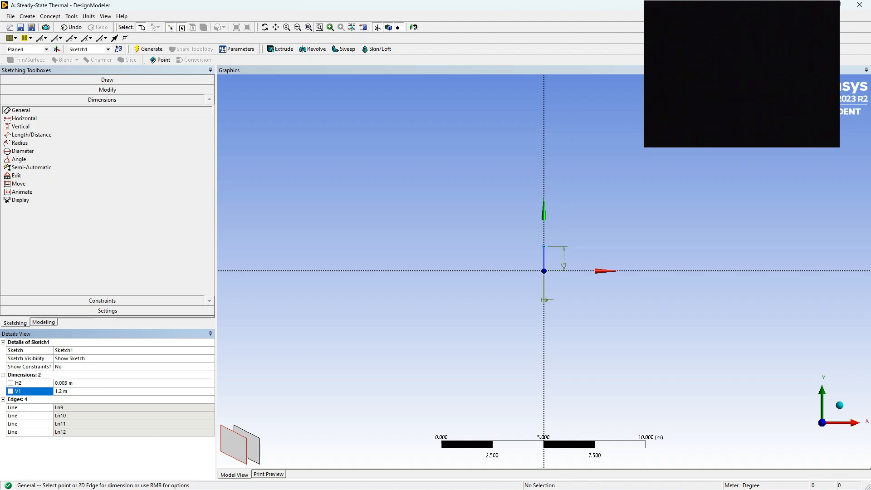
Zoom the view to fit the resized rectangle and exit the General dimension tool
left_click(309, 27)
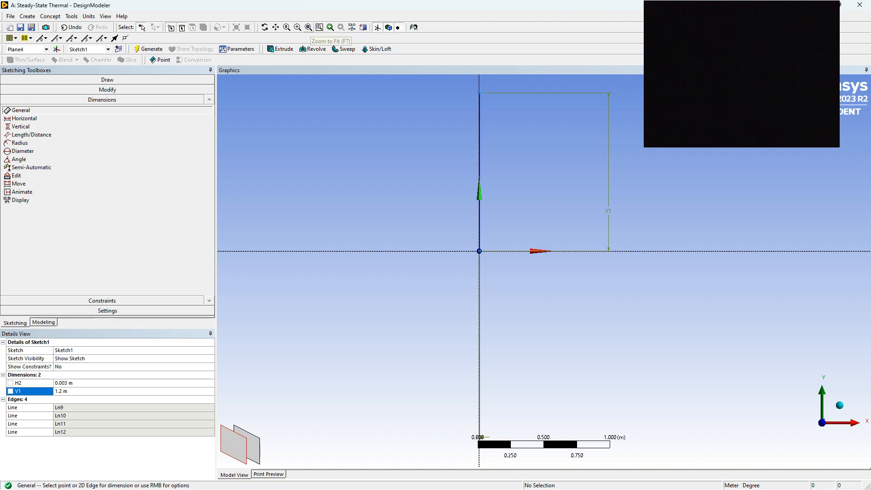
left_click(309, 27)
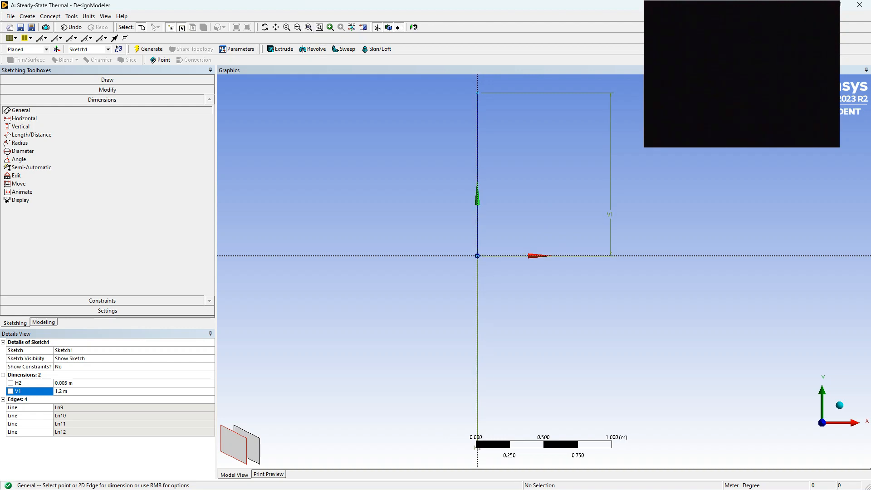
key("Escape")
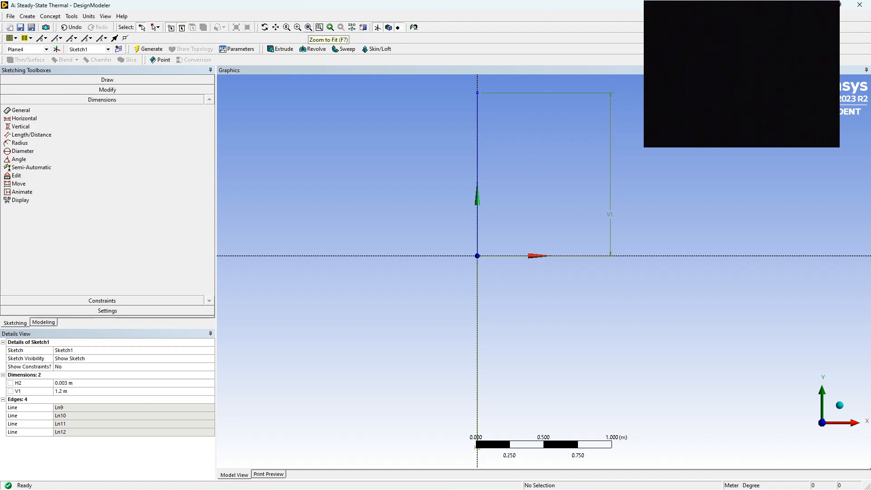
left_click(308, 28)
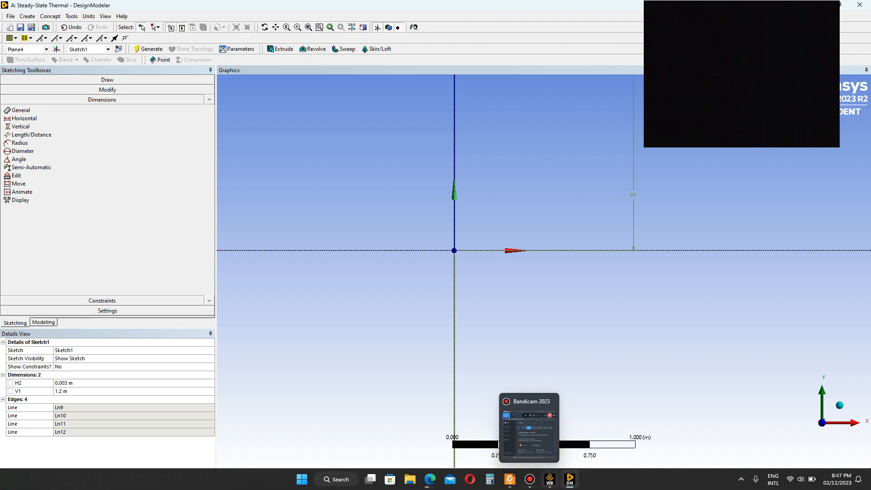
Switch to the tutorial PDF and read the instructions on enlarging the rectangle and changing to the 3D view
left_click(510, 479)
scroll(440, 276, "down", 5)
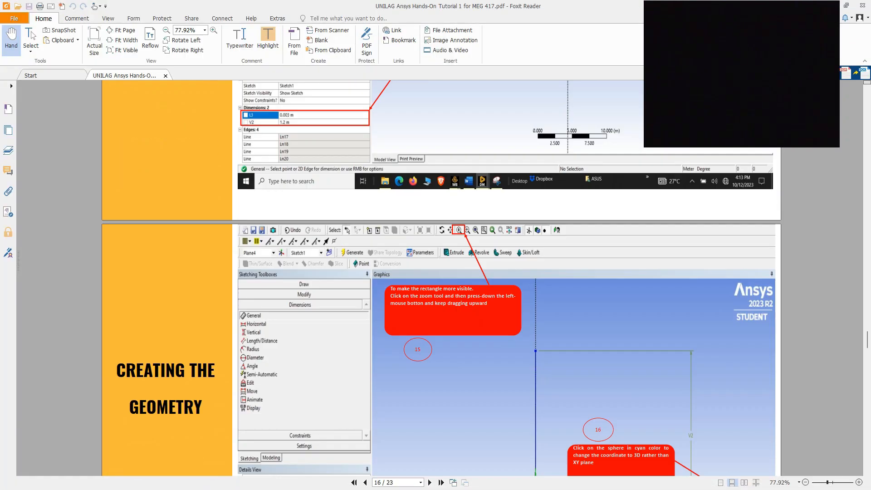
scroll(440, 276, "down", 3)
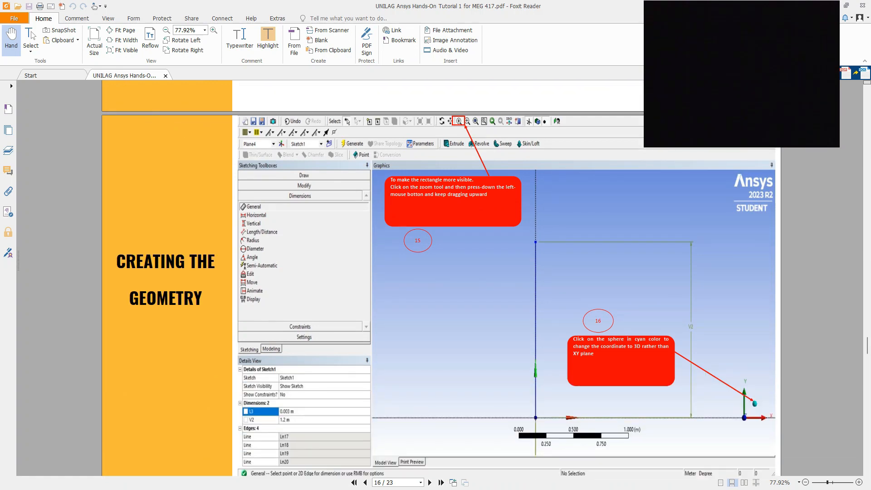
Read the tutorial PDF's instructions on leaving sketching and extruding Sketch1, and return to DesignModeler
scroll(439, 277, "down", 9)
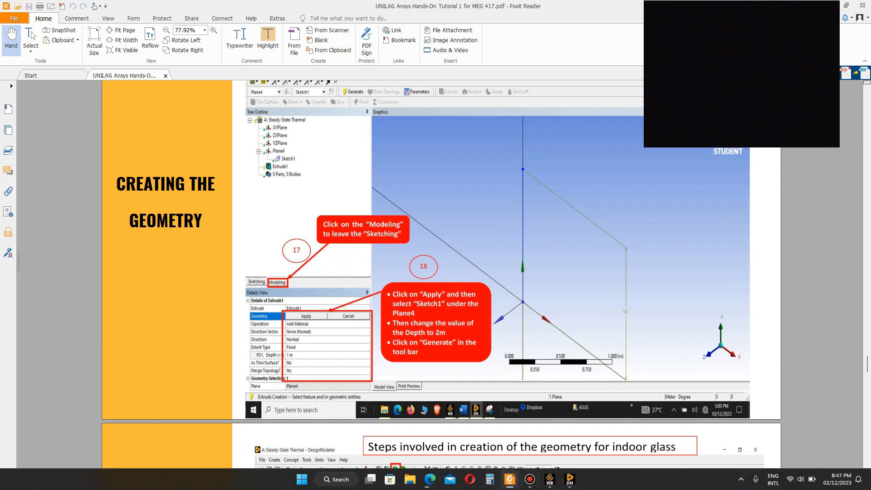
mouse_move(569, 478)
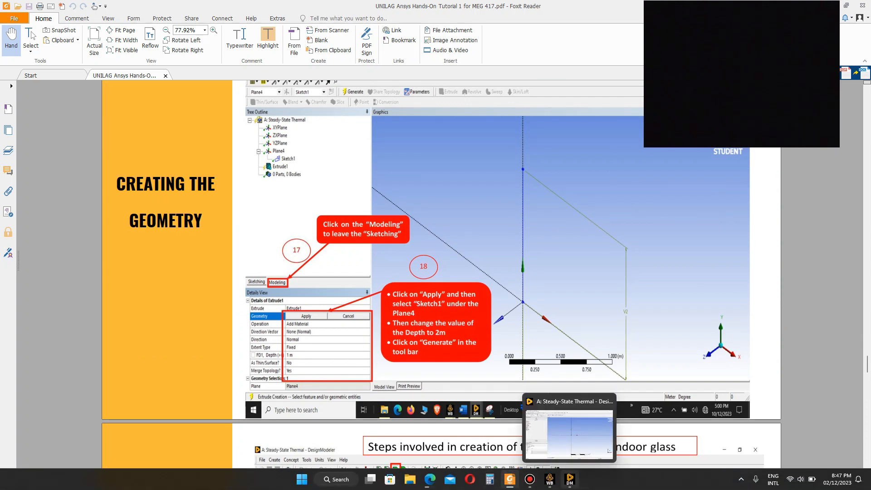
left_click(570, 479)
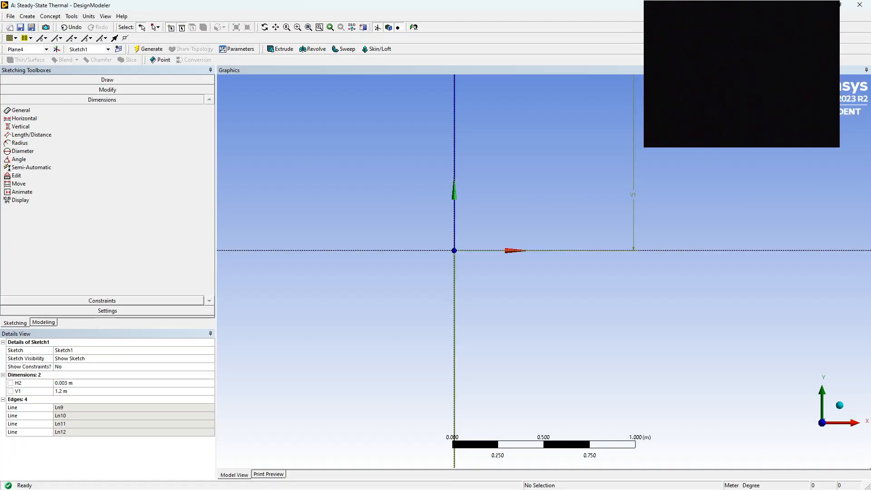
Leave sketching for modeling, set the isometric view, and start an Extrude with Sketch1 as its geometry
left_click(44, 322)
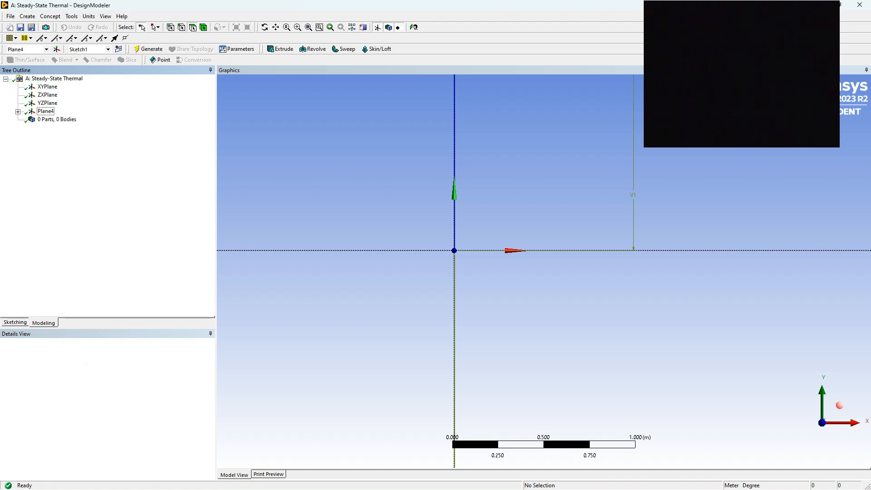
left_click(839, 405)
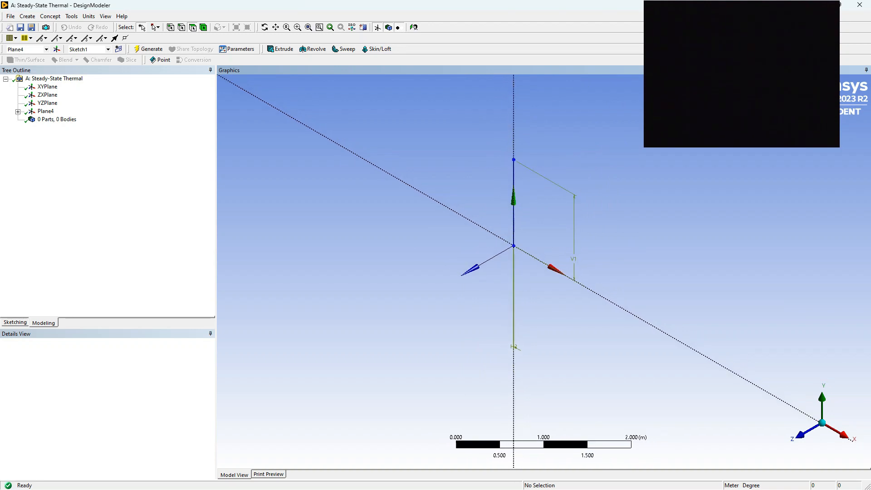
left_click(280, 49)
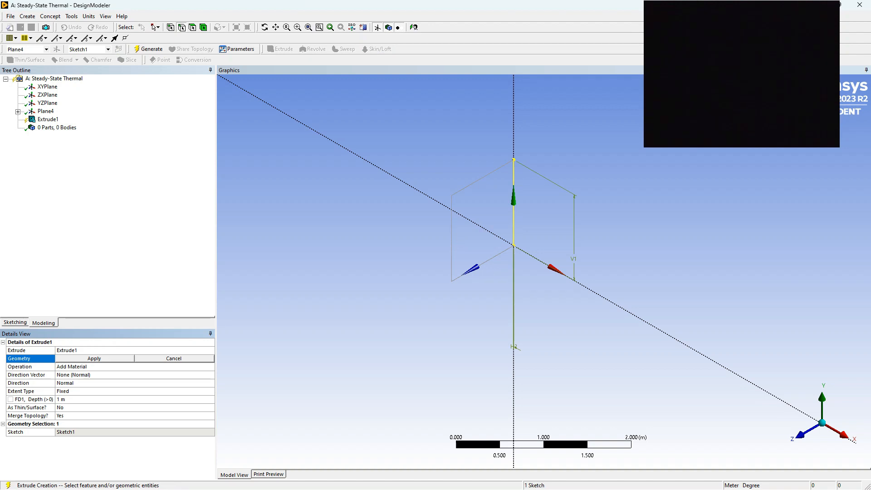
left_click(94, 358)
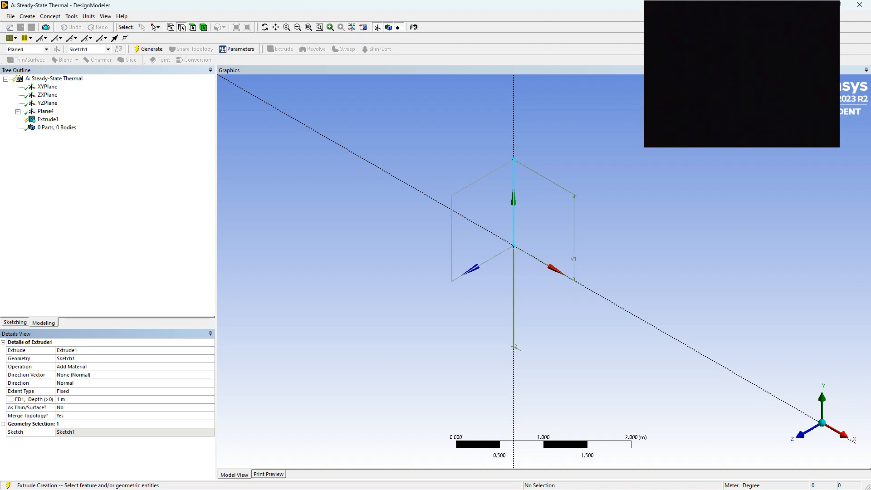
Set the extrusion's operation to Add Frozen and keep its direction vector at None (Normal)
left_click(94, 374)
left_click(94, 366)
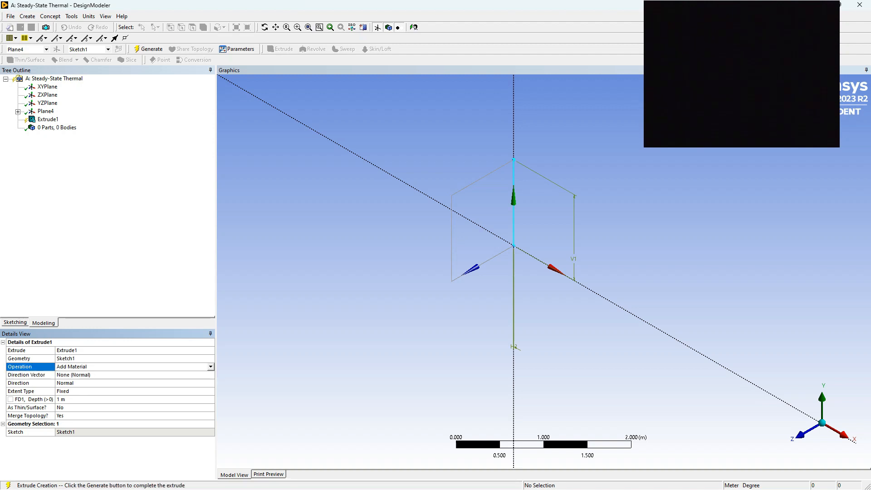
left_click(211, 367)
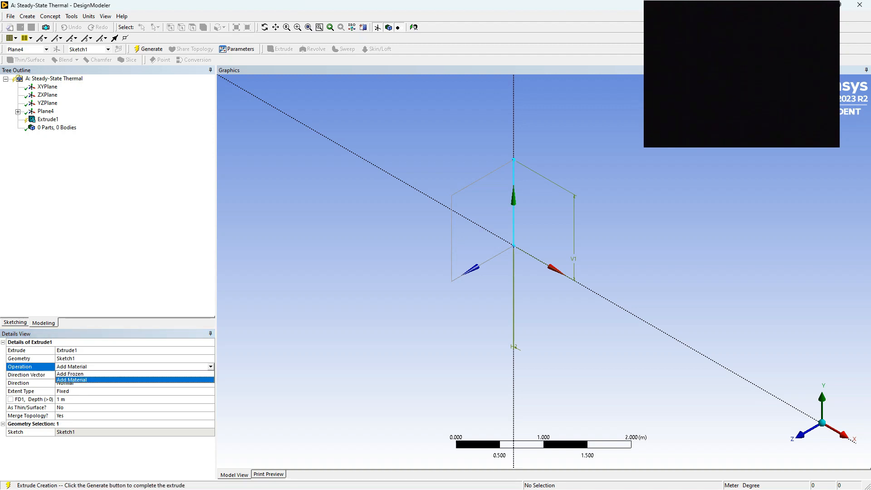
left_click(135, 374)
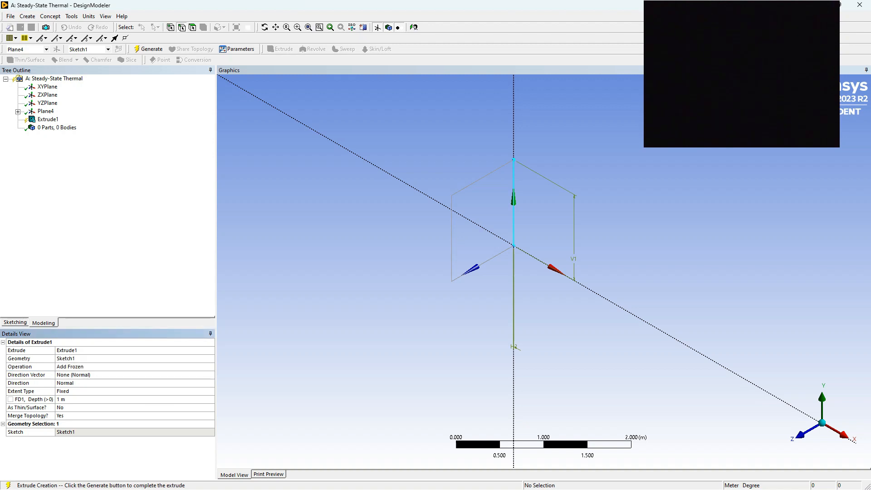
left_click(135, 375)
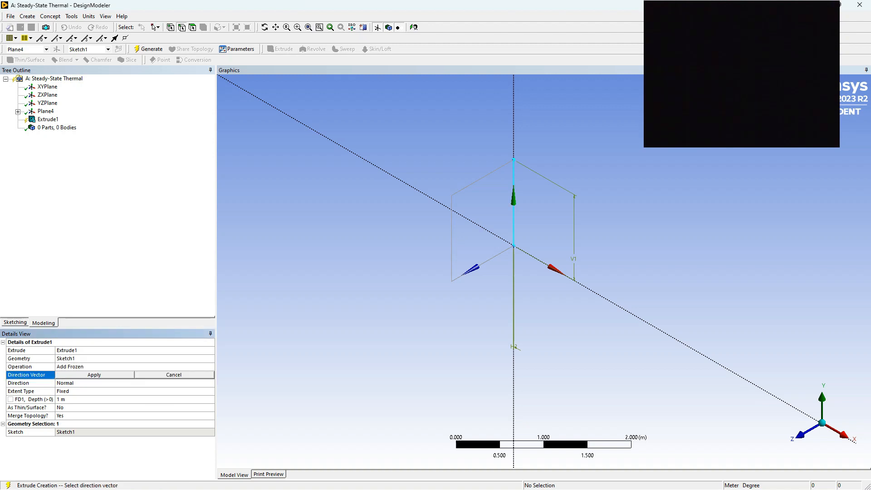
left_click(94, 375)
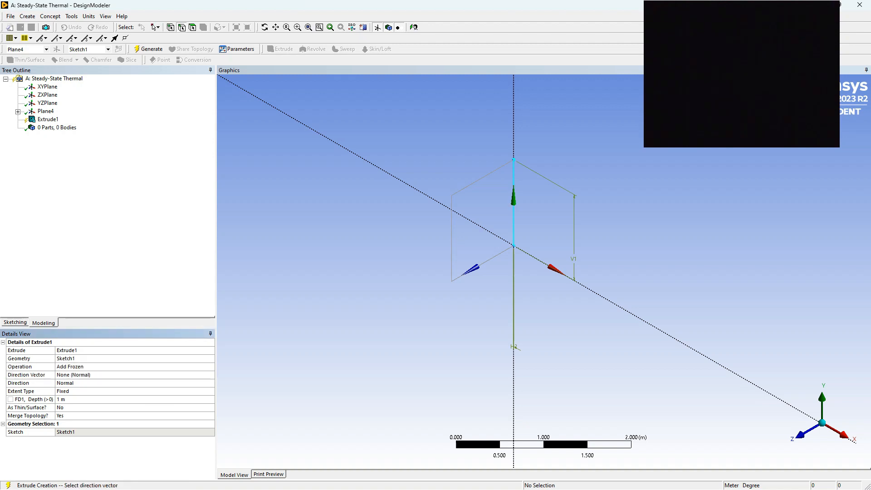
left_click(94, 374)
left_click(94, 374)
Check the extrusion depth in the tutorial PDF, set it to 2 m, and generate the inner glass body
left_click(95, 399)
left_click_drag(73, 399, 56, 399)
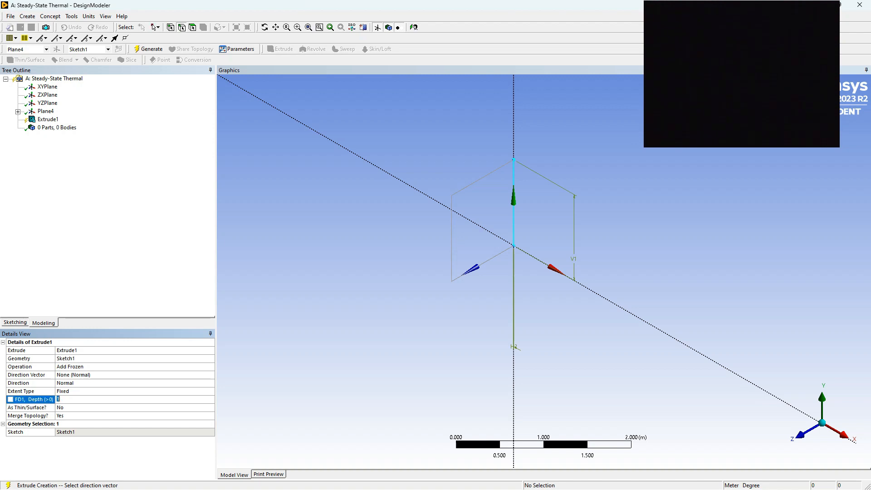
mouse_move(567, 488)
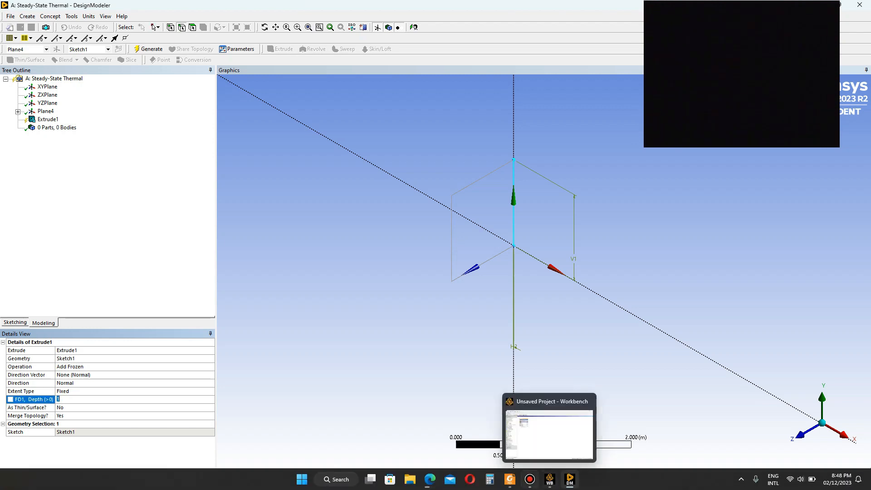
left_click(509, 433)
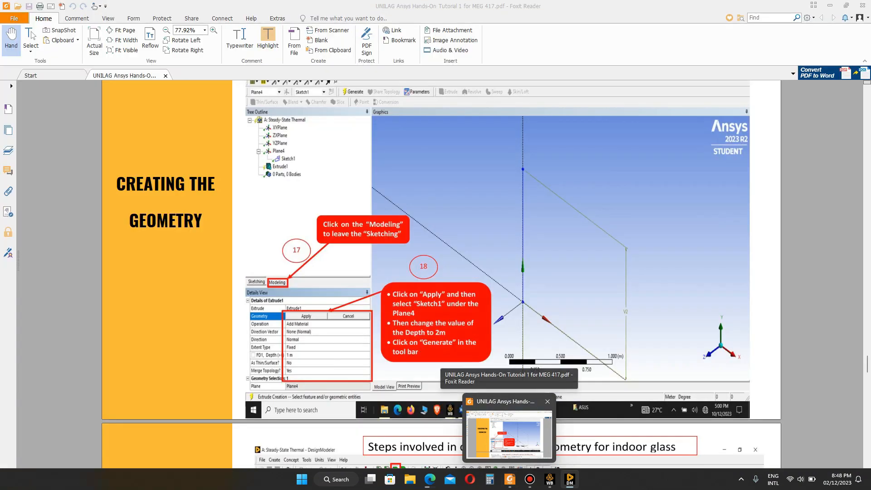
type("2")
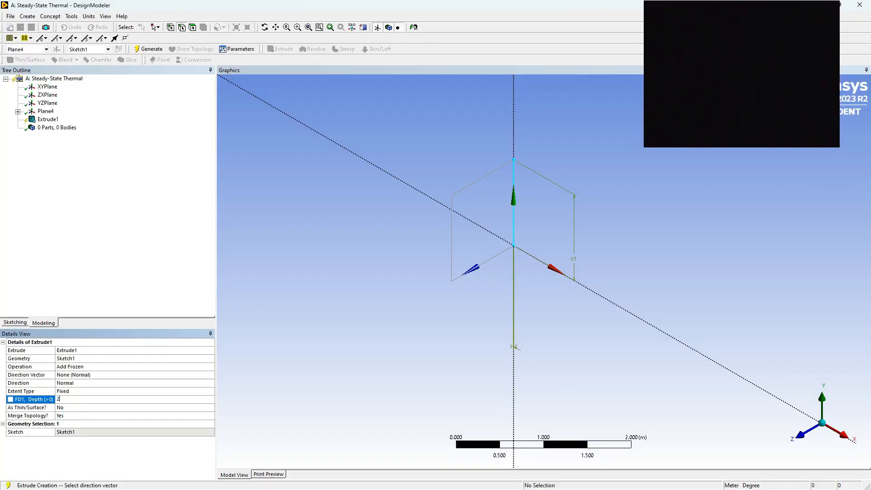
left_click(149, 49)
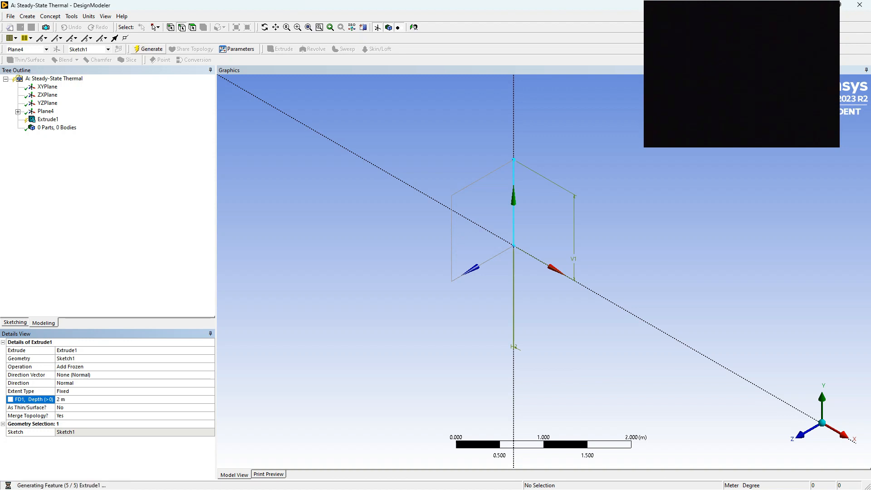
Zoom, pan and rotate the model to examine the extruded glass pane and its thin edge
scroll(544, 271, "up", 3)
scroll(544, 271, "down", 6)
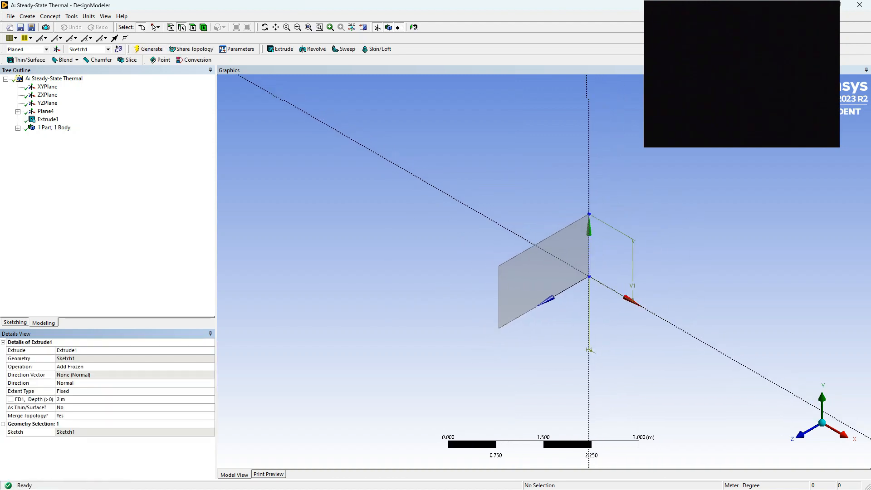
scroll(544, 271, "up", 2)
scroll(544, 271, "up", 3)
scroll(543, 269, "down", 3)
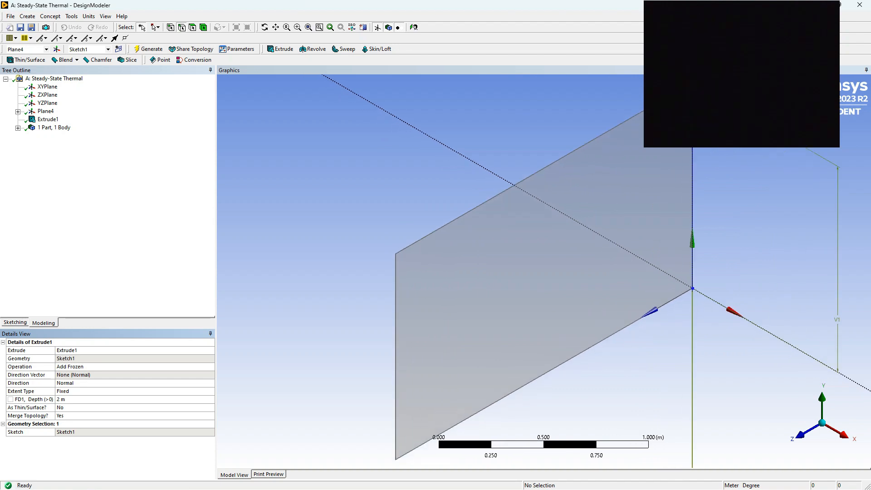
scroll(543, 270, "up", 2)
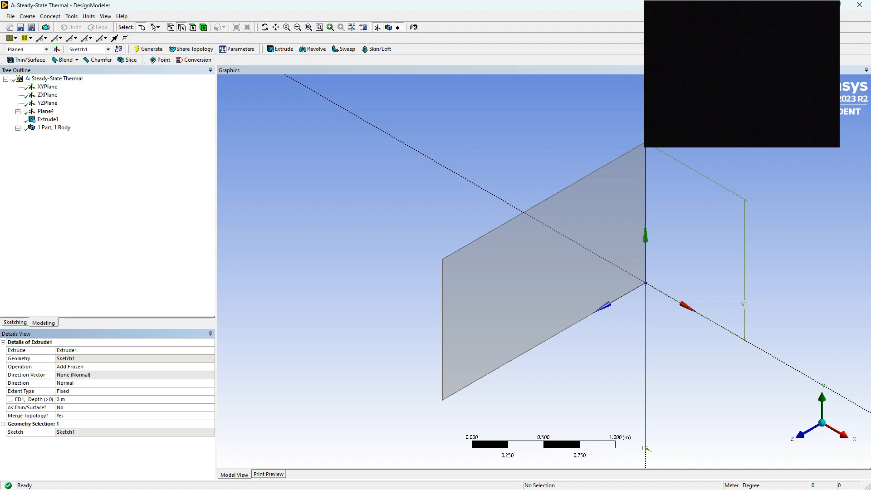
middle_click_drag(542, 270, 544, 212, "ctrl")
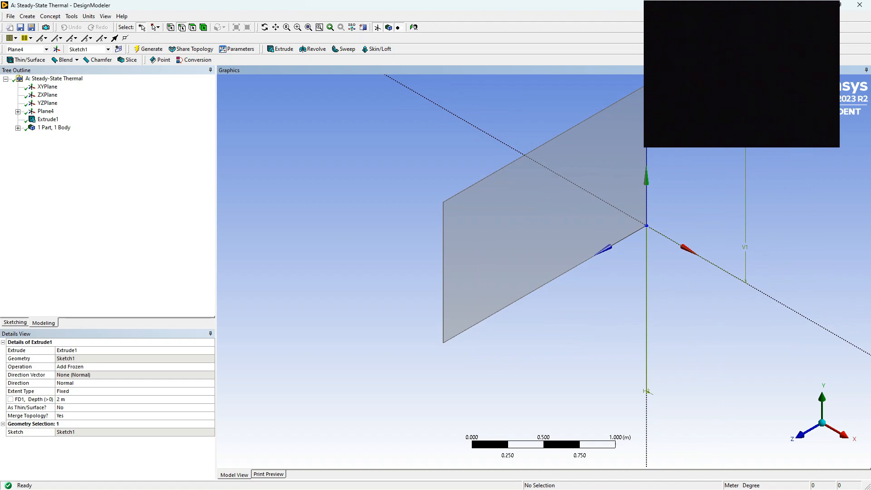
middle_click_drag(544, 213, 676, 295)
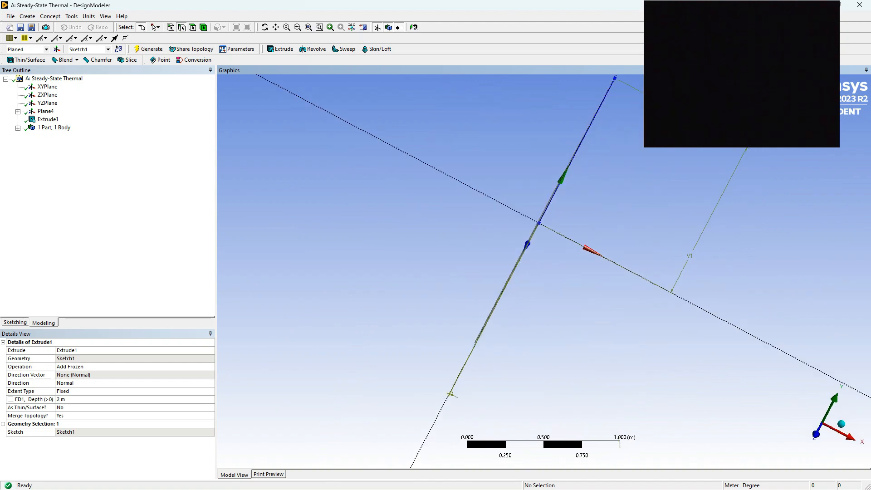
scroll(543, 271, "down", 4)
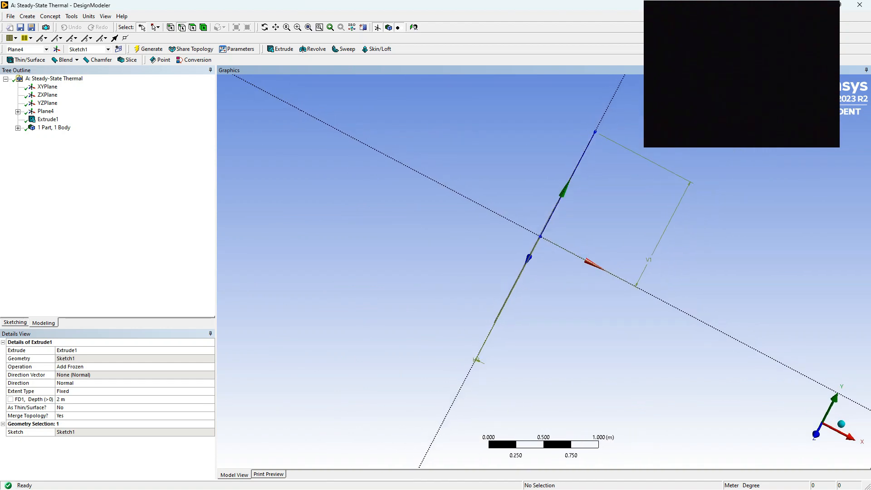
scroll(543, 271, "up", 5)
scroll(543, 270, "down", 4)
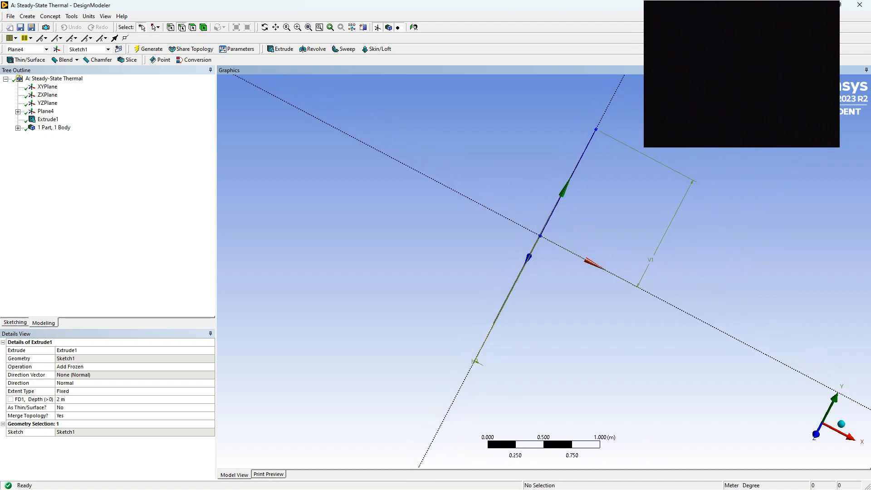
scroll(543, 270, "up", 3)
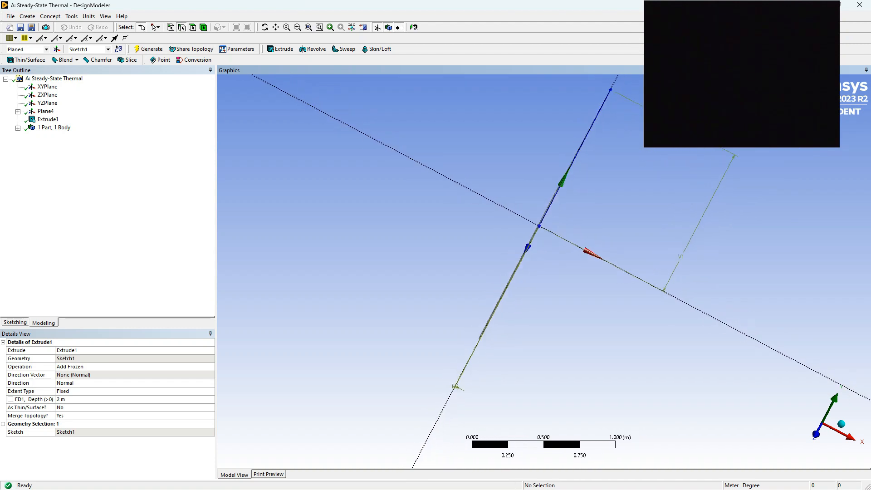
scroll(543, 270, "up", 3)
scroll(543, 271, "down", 3)
scroll(543, 271, "up", 2)
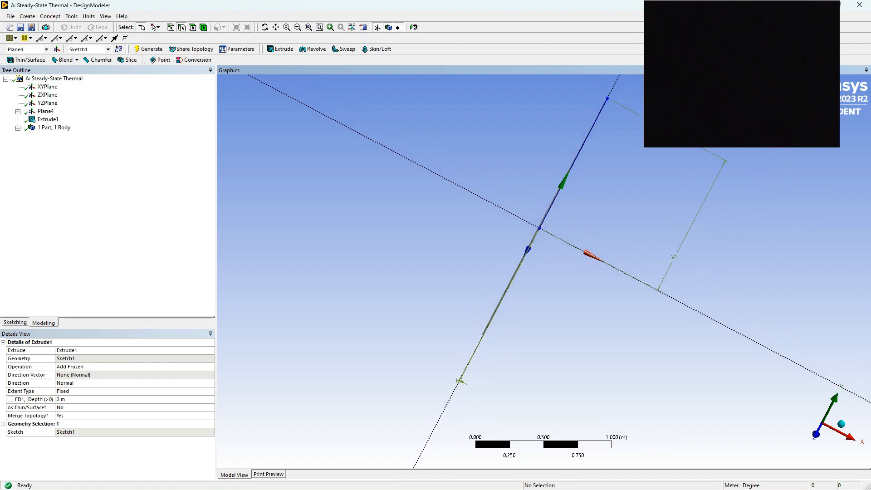
View the glass pane along the Y axis and restore the isometric view at a comfortable zoom
left_click(834, 399)
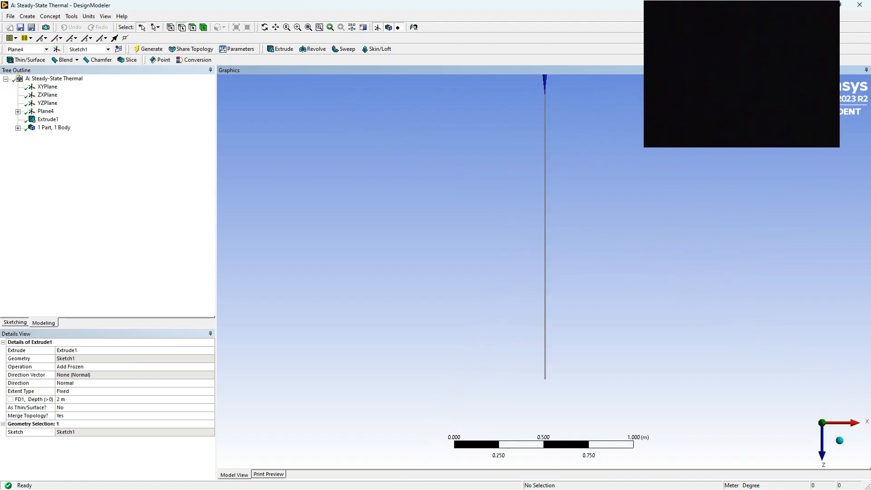
left_click(839, 440)
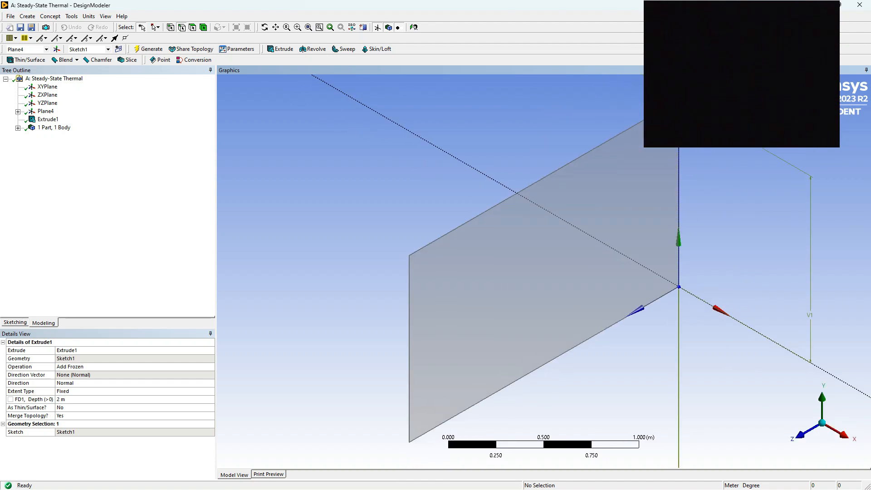
scroll(543, 271, "down", 4)
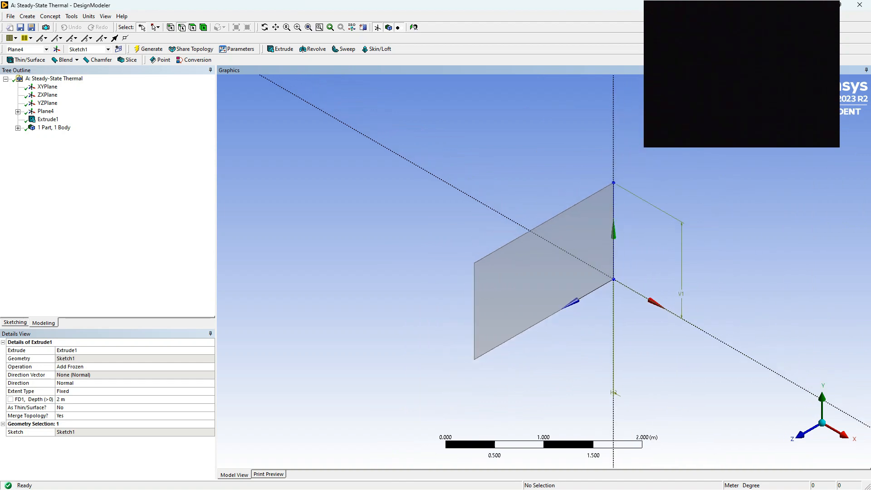
scroll(543, 271, "up", 2)
scroll(543, 271, "up", 1)
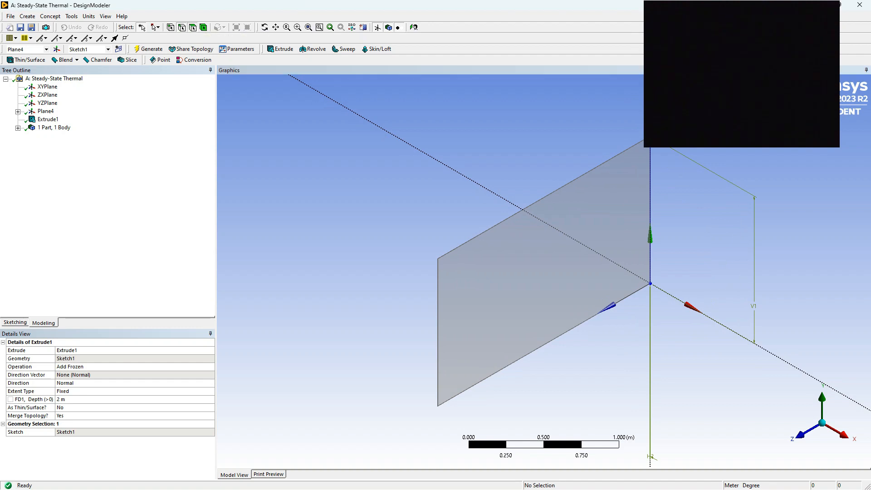
Start a new extrusion and apply the large face of the glass pane as its geometry
left_click(544, 272)
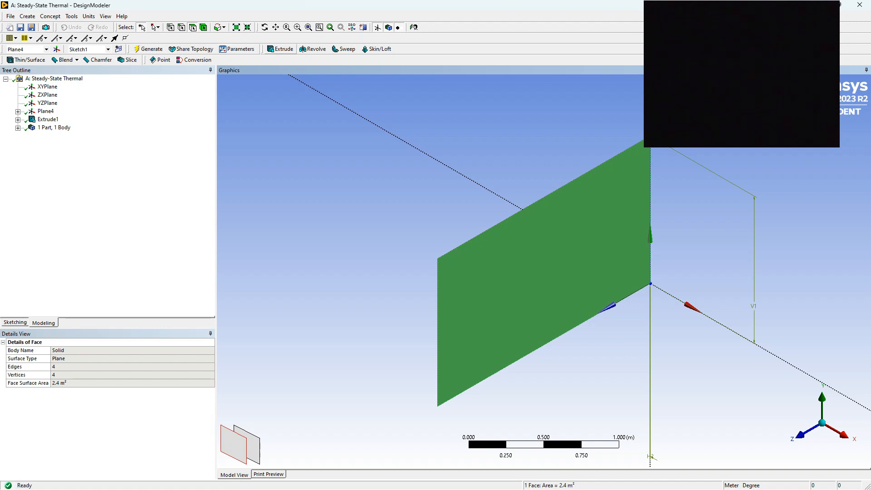
left_click(280, 48)
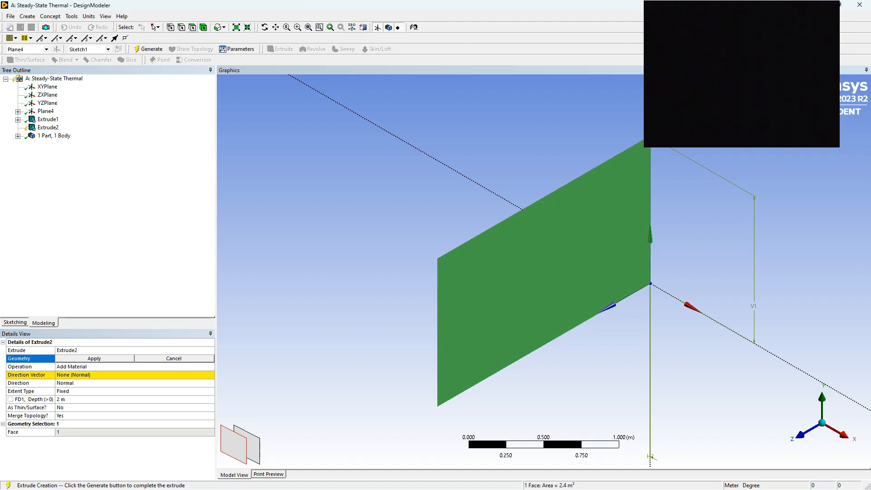
left_click(363, 272)
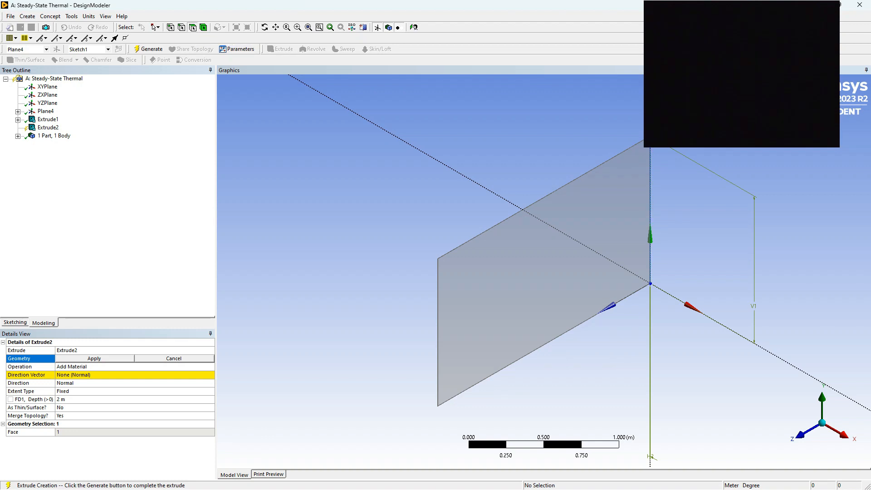
left_click(544, 272)
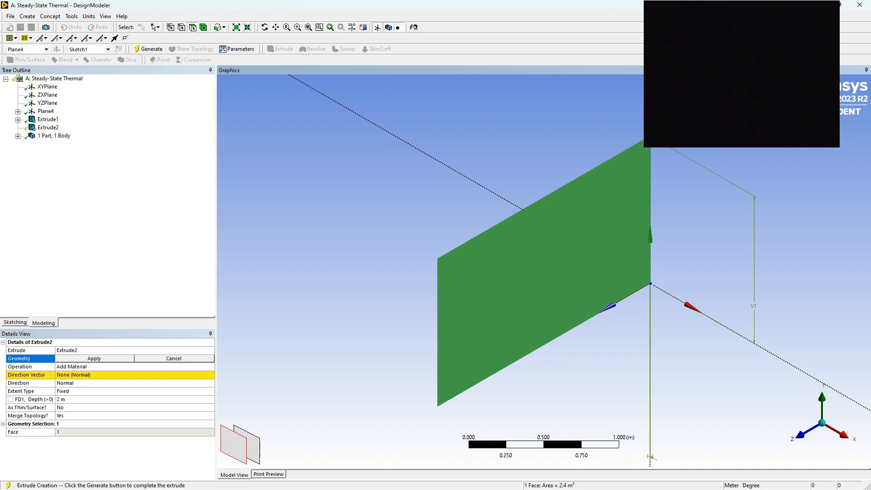
left_click(94, 358)
Set the new extrusion's operation to Add Frozen and keep its direction vector at None (Normal)
left_click(94, 367)
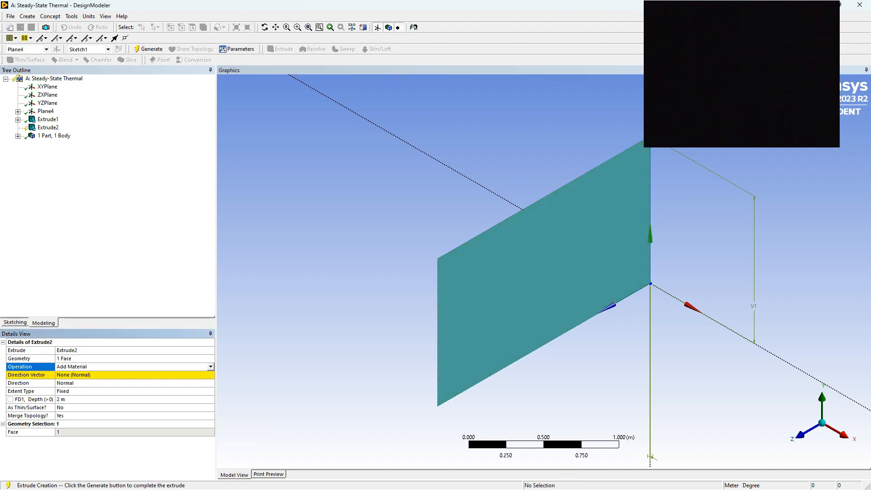
left_click(210, 366)
left_click(94, 373)
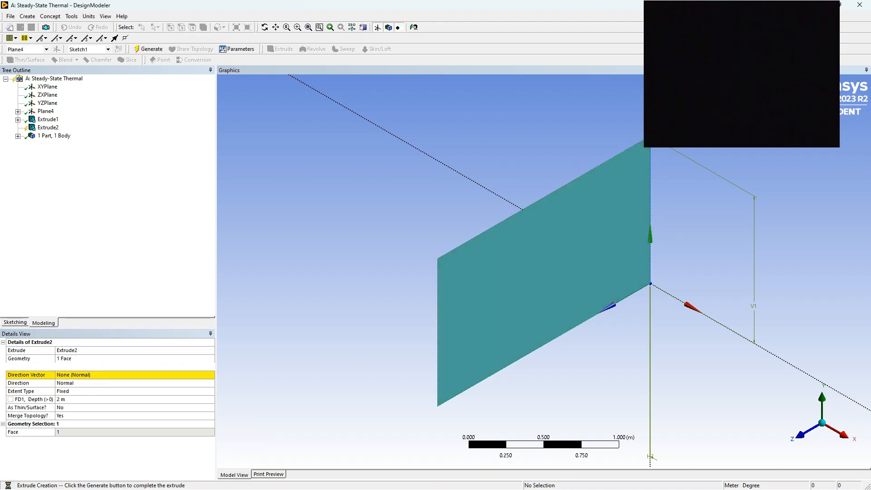
left_click(94, 375)
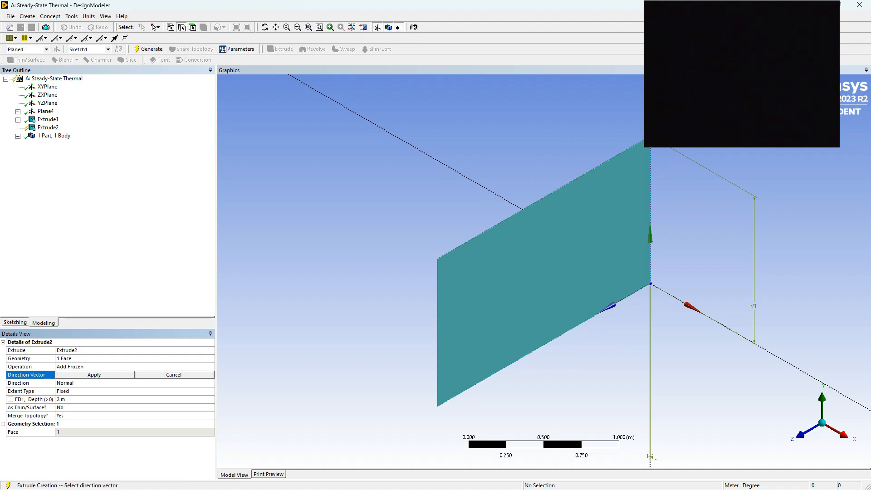
left_click(94, 375)
left_click(94, 375)
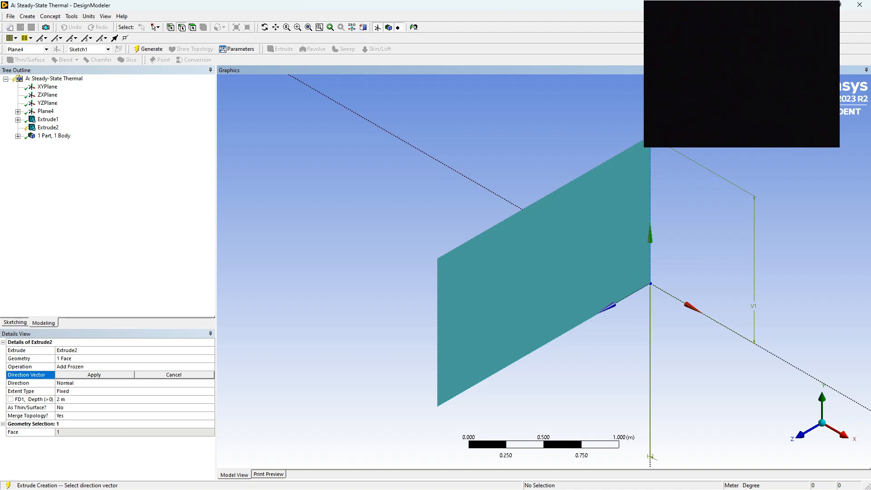
left_click(94, 374)
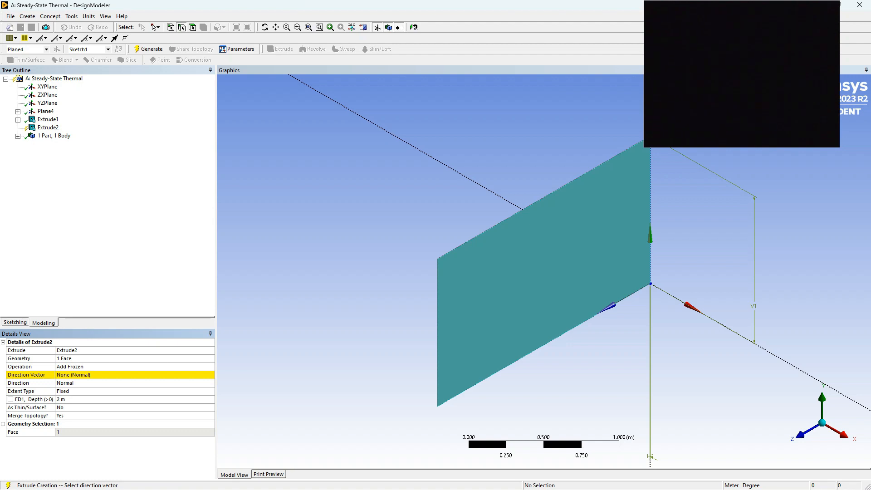
Look up the air layer's extrusion depth in the tutorial PDF and set the depth to 0.012 m
left_click(90, 399)
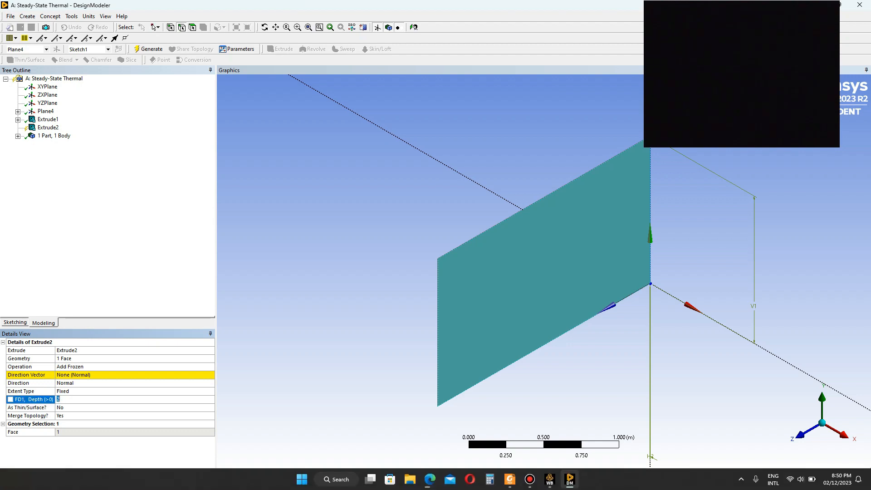
left_click(510, 479)
scroll(441, 278, "down", 10)
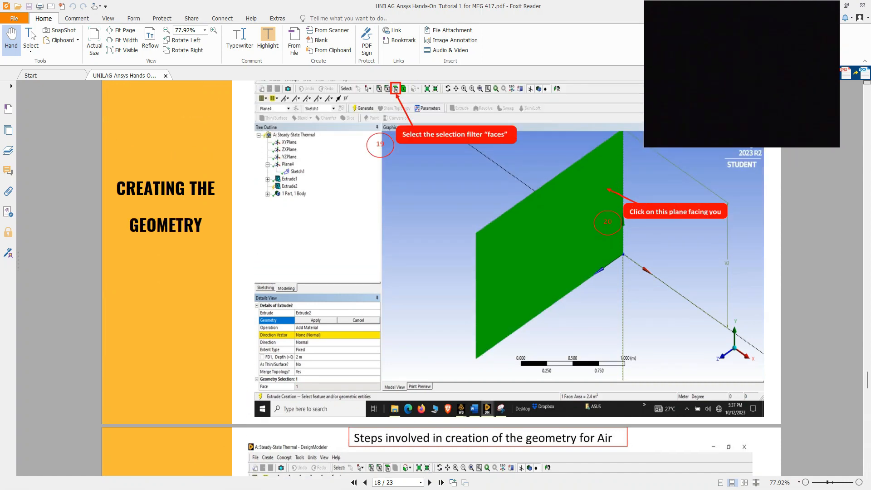
scroll(440, 278, "down", 5)
scroll(440, 278, "down", 1)
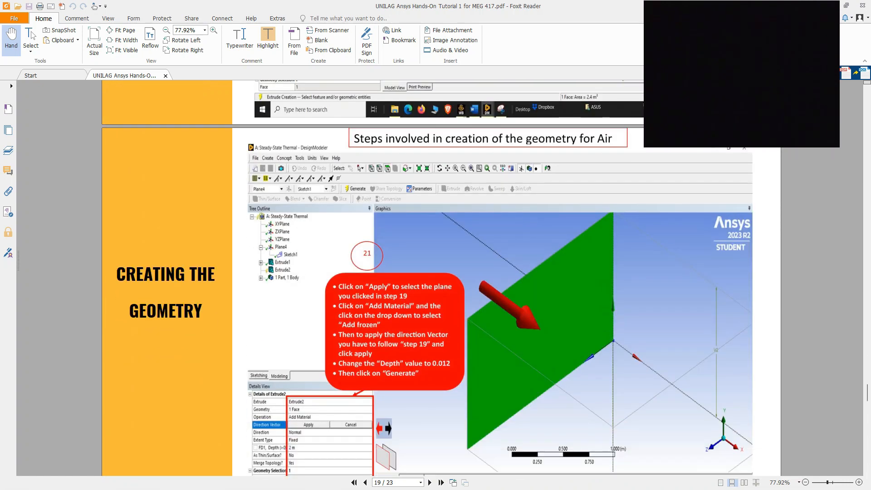
scroll(440, 278, "down", 5)
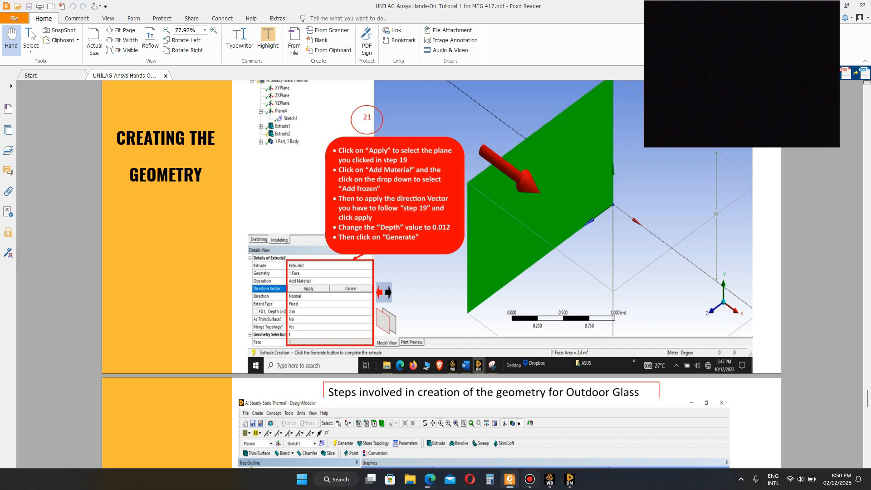
mouse_move(510, 479)
left_click(569, 479)
left_click(62, 399)
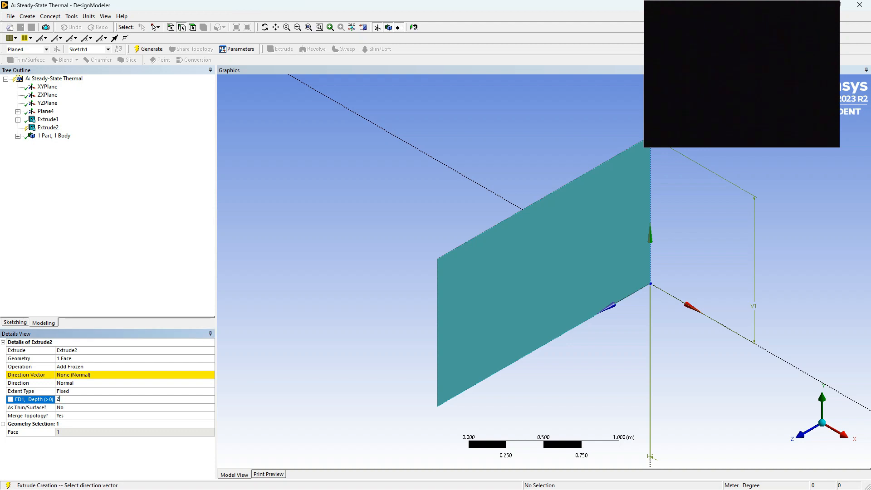
double_click(59, 399)
type("0.012")
key("Return")
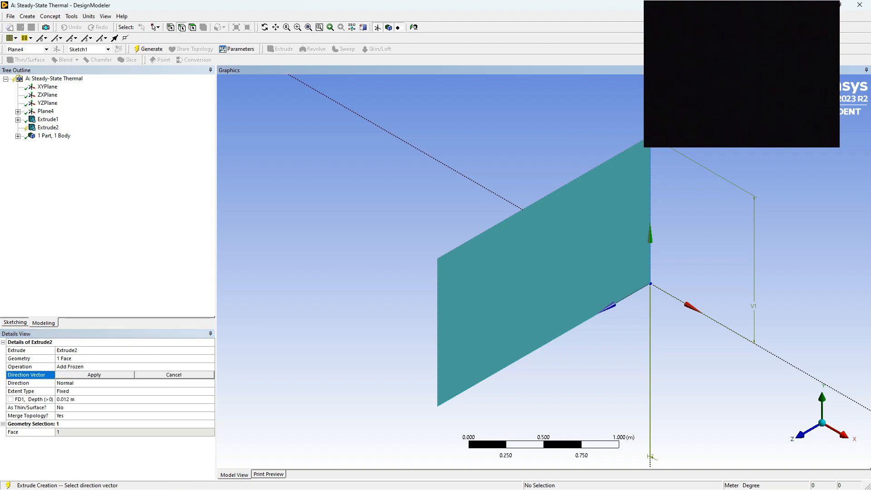
Set the extrusion's direction vector to the dotted X-axis line, trying both senses of the direction
left_click(454, 170)
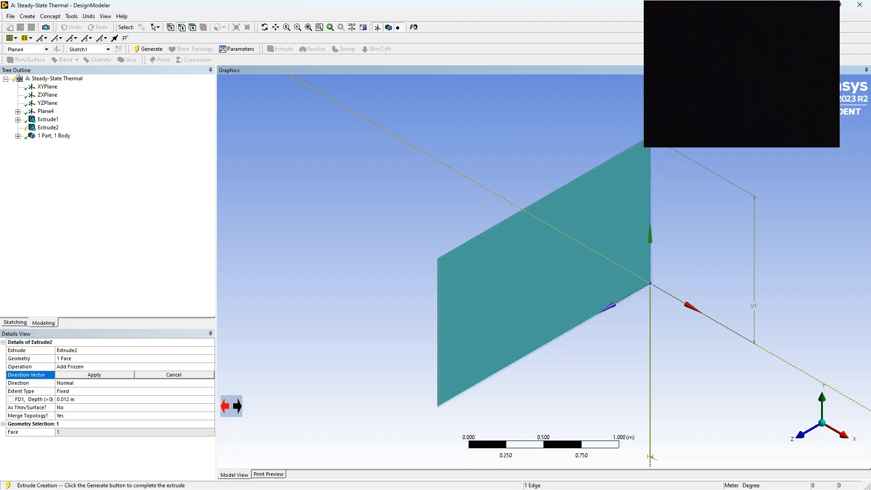
left_click(237, 406)
left_click(225, 406)
left_click(94, 374)
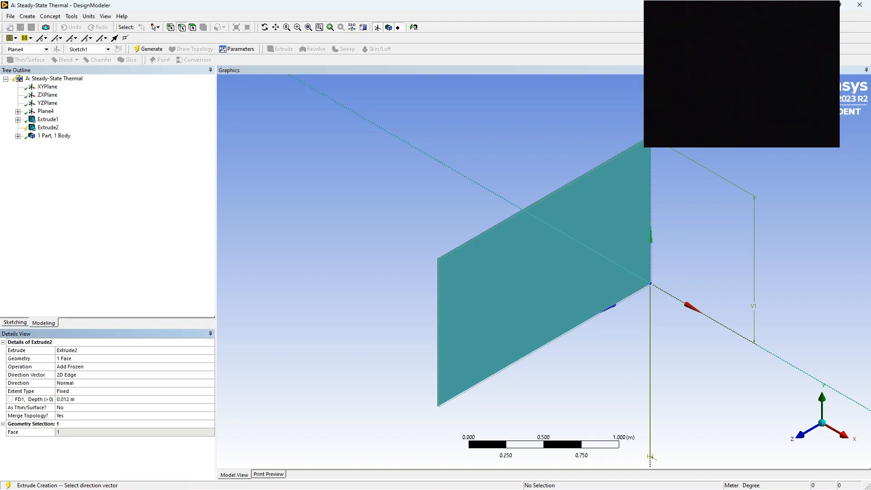
Try to replace the extrusion's direction vector with the large face of the glass pane
left_click(94, 374)
left_click(94, 374)
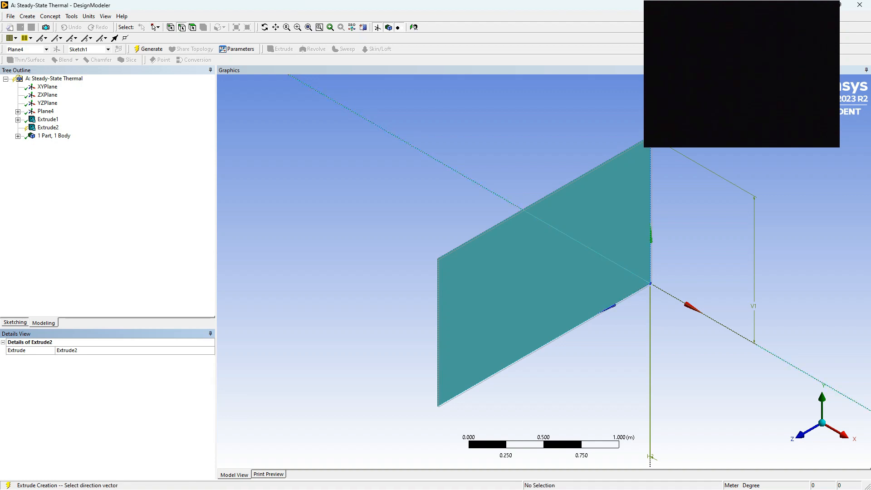
left_click(94, 375)
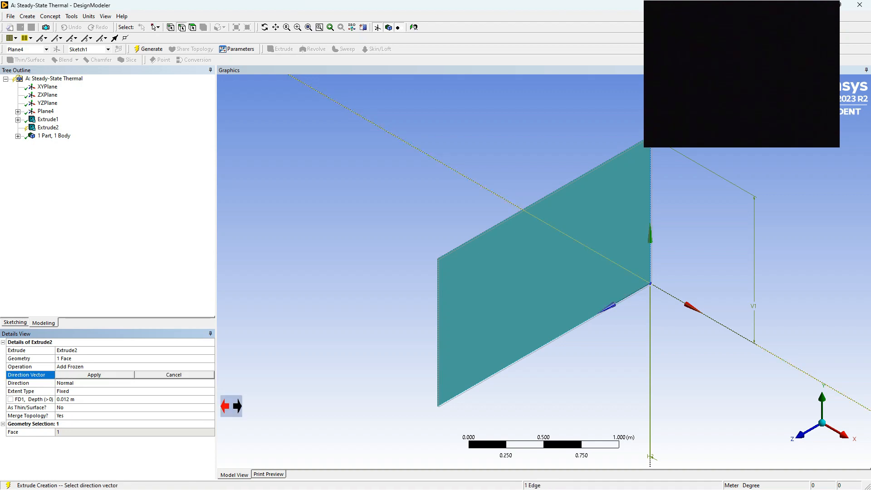
left_click(94, 374)
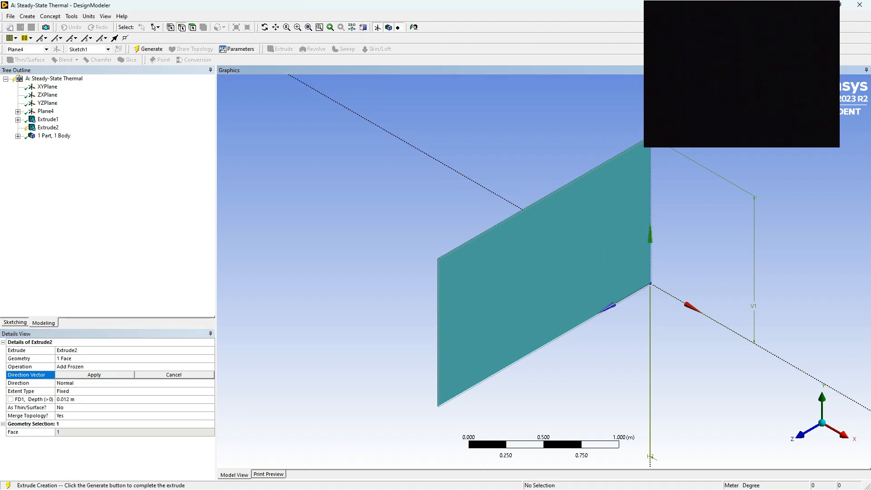
left_click(544, 281)
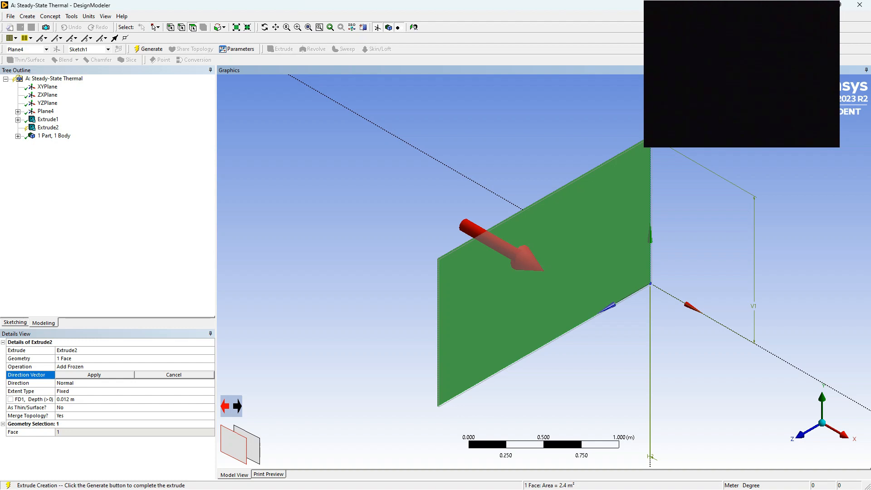
left_click(93, 375)
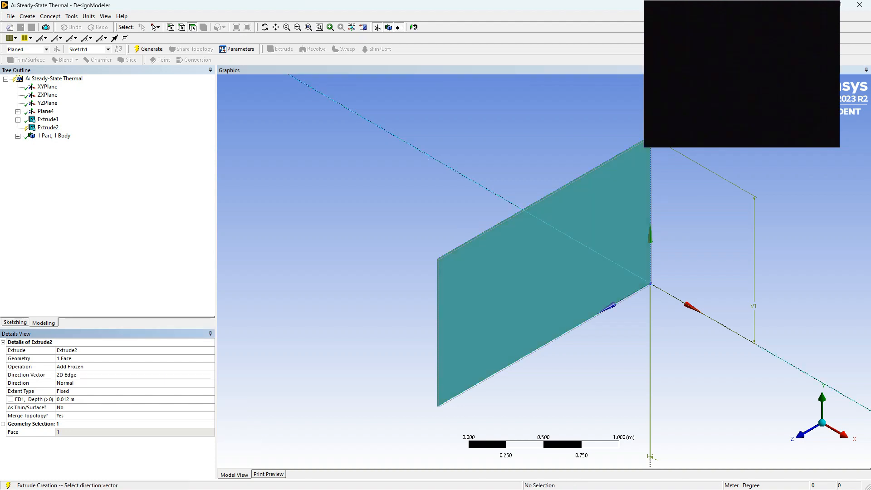
Check that the extrusion's operation is Add Frozen and its depth is 0.012 m
left_click(91, 367)
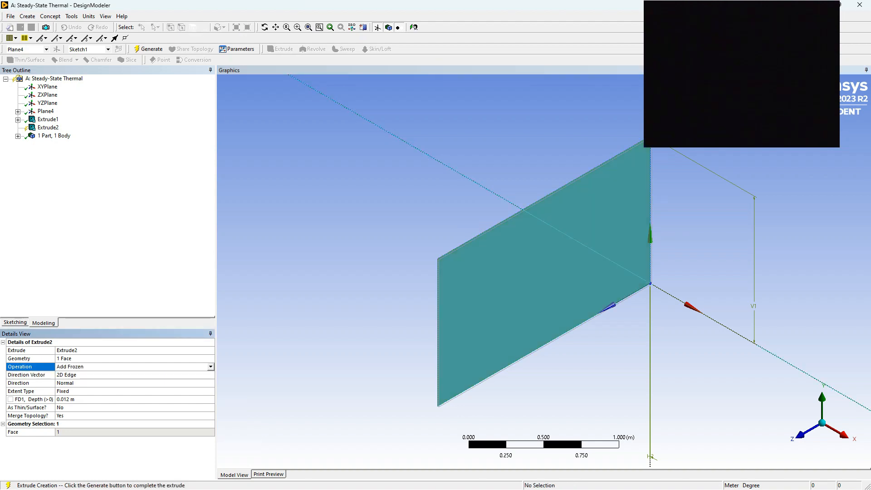
left_click(211, 367)
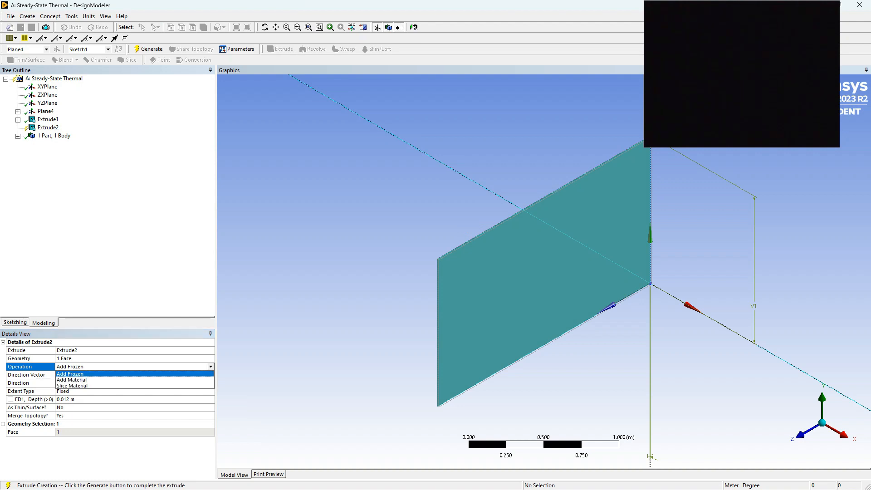
left_click(90, 378)
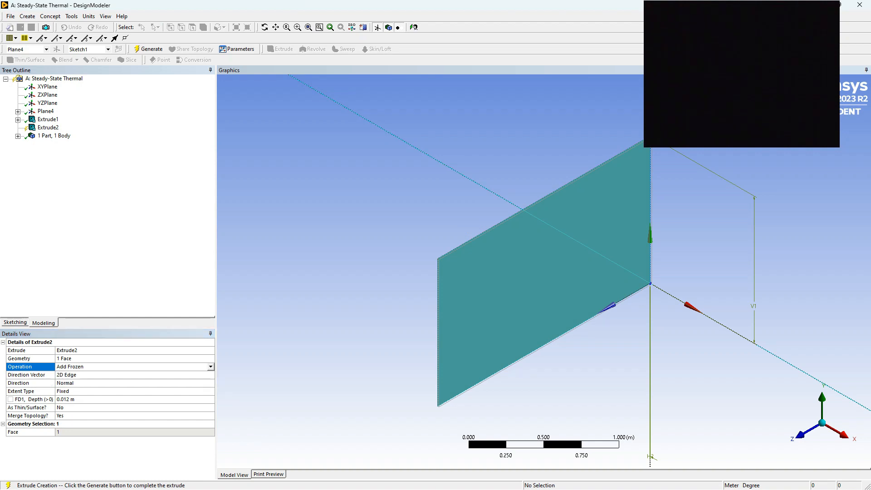
left_click(90, 399)
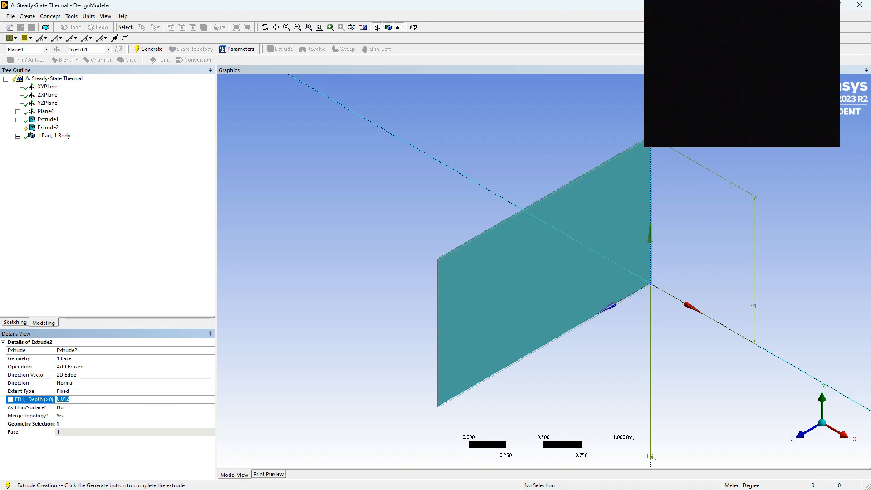
Redefine the direction vector as the normal of the pane's large face and generate the frozen air body
left_click(91, 375)
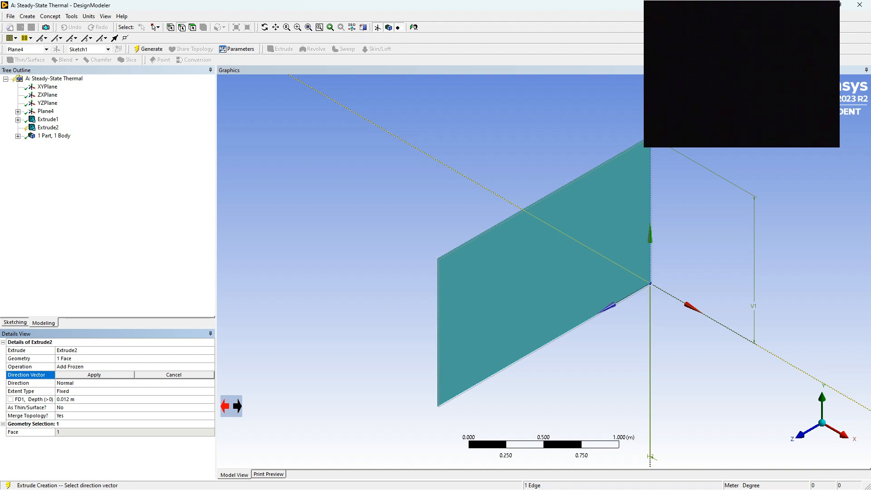
left_click(192, 27)
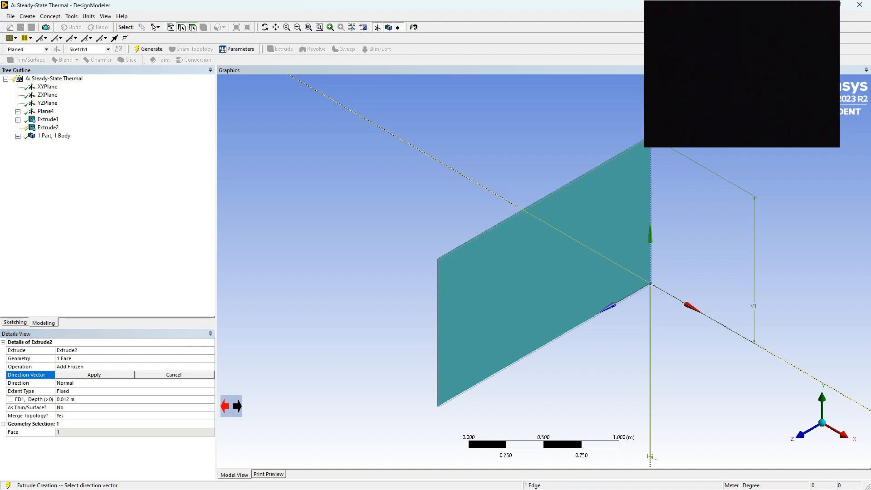
left_click(543, 272)
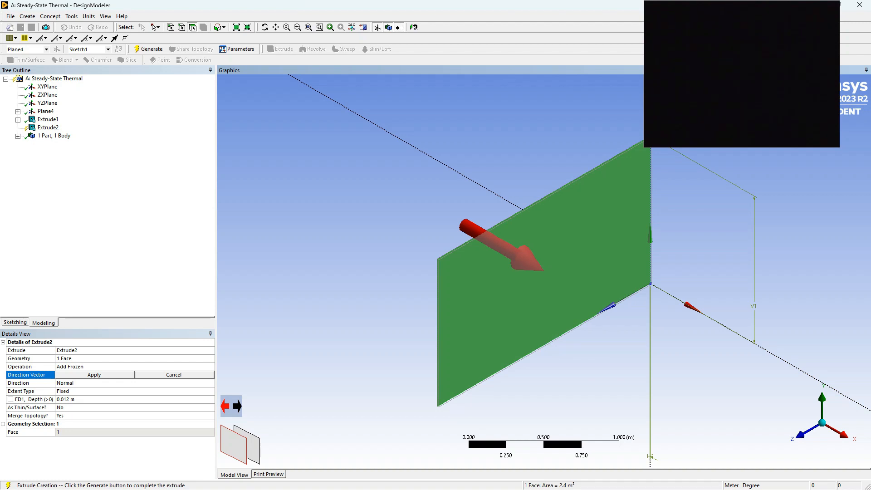
left_click(94, 375)
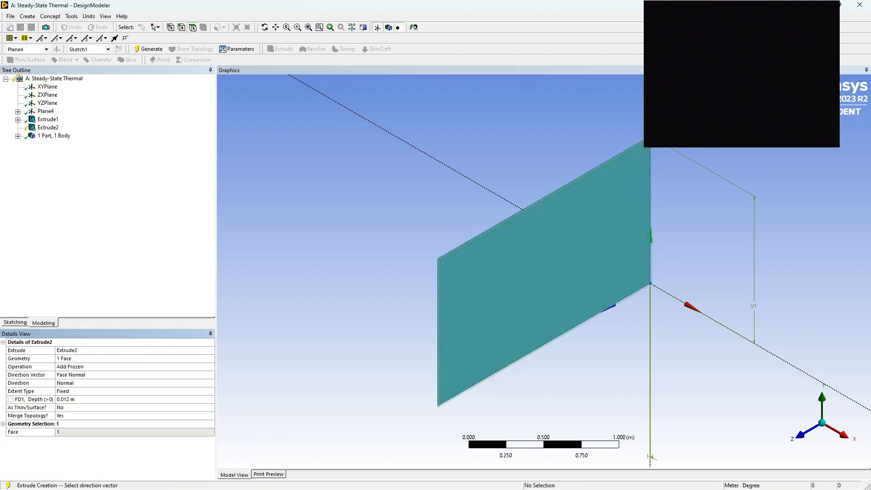
left_click(151, 49)
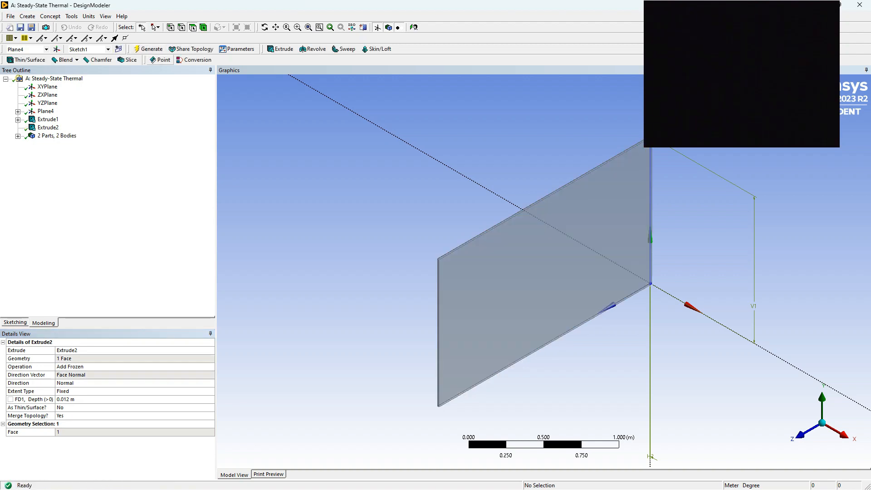
Zoom, pan and rotate the model to examine the air layer against the glass pane along their thin edge
scroll(543, 272, "up", 3)
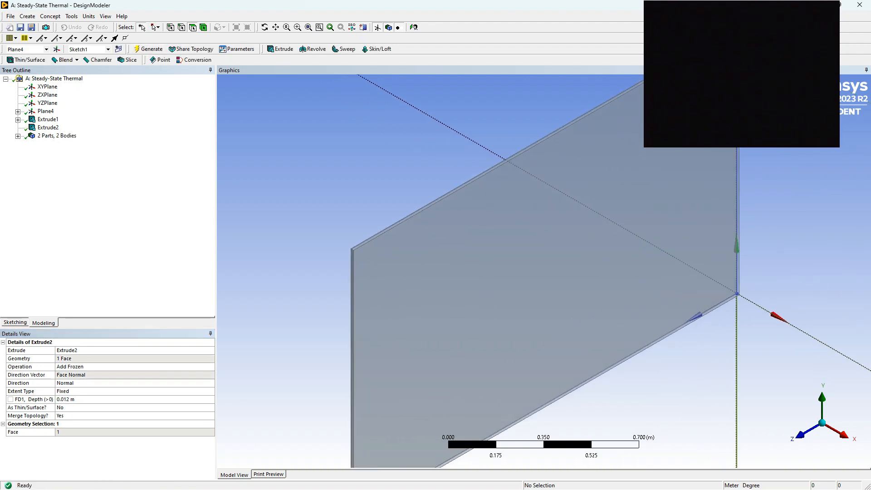
middle_click_drag(544, 272, 621, 281, "ctrl")
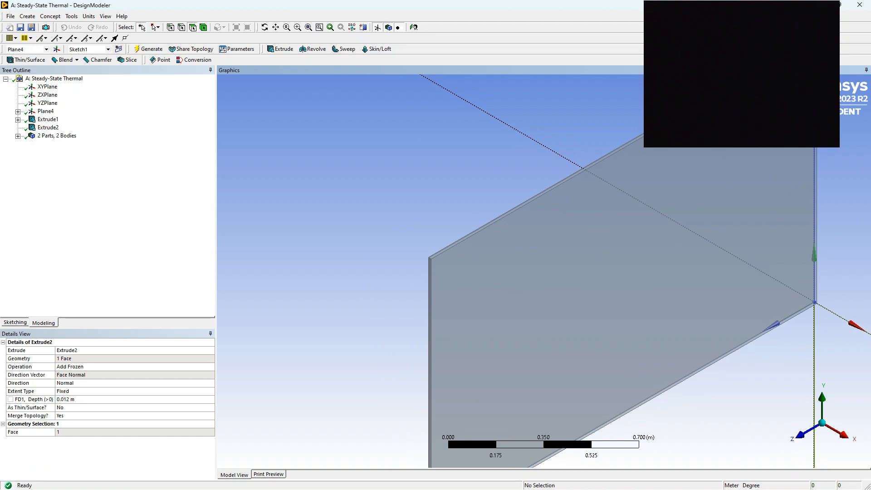
scroll(544, 272, "down", 1)
middle_click_drag(544, 272, 671, 278)
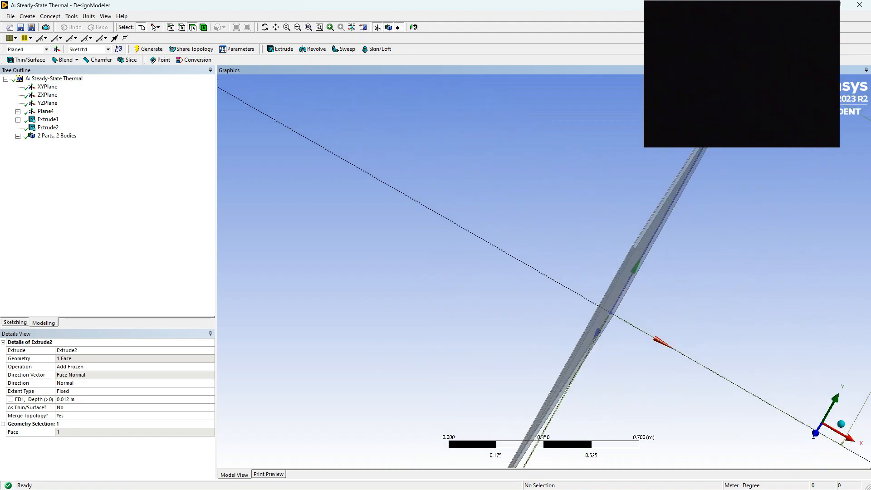
scroll(540, 268, "up", 5)
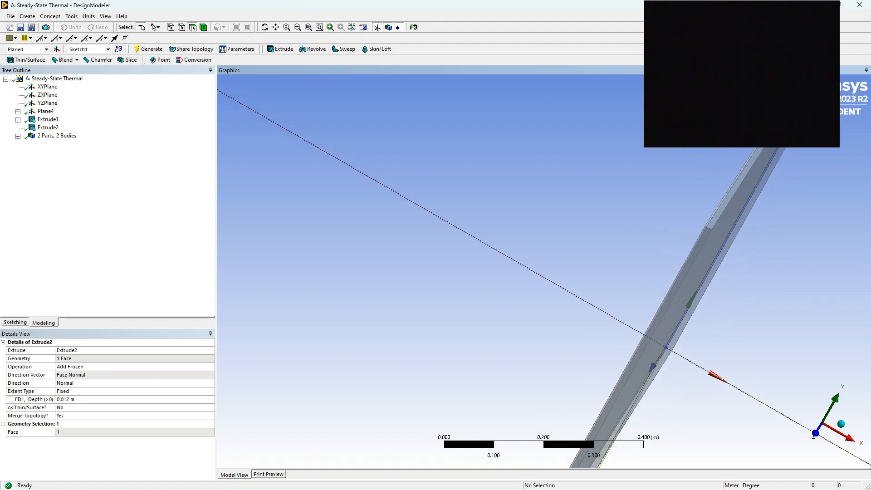
Start a new extrusion with the large outer face of the air layer as its geometry
scroll(544, 272, "down", 2)
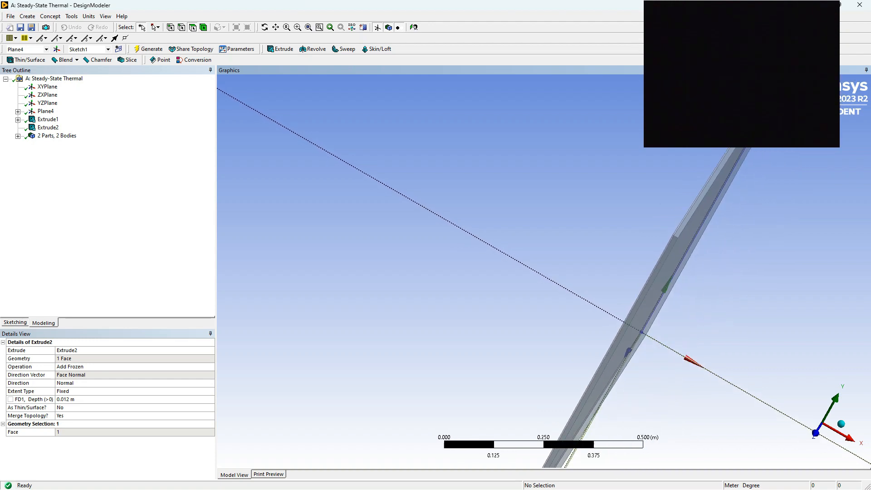
scroll(552, 274, "down", 4)
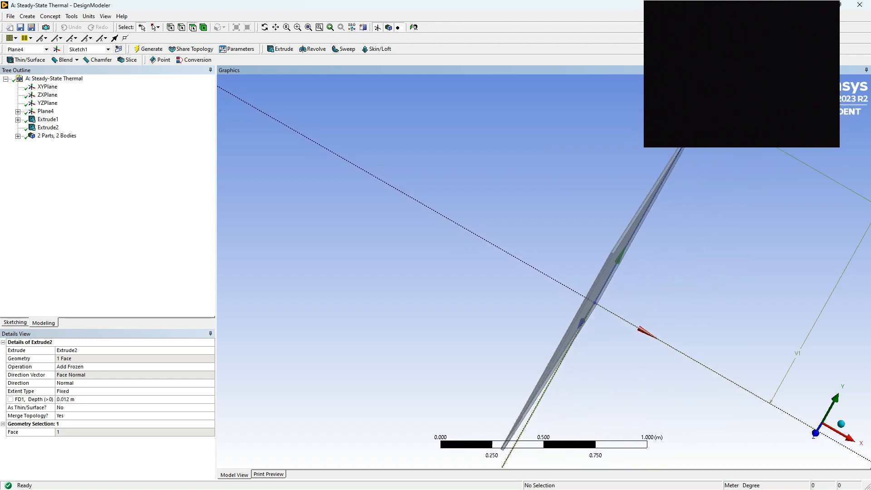
middle_click_drag(567, 272, 402, 268)
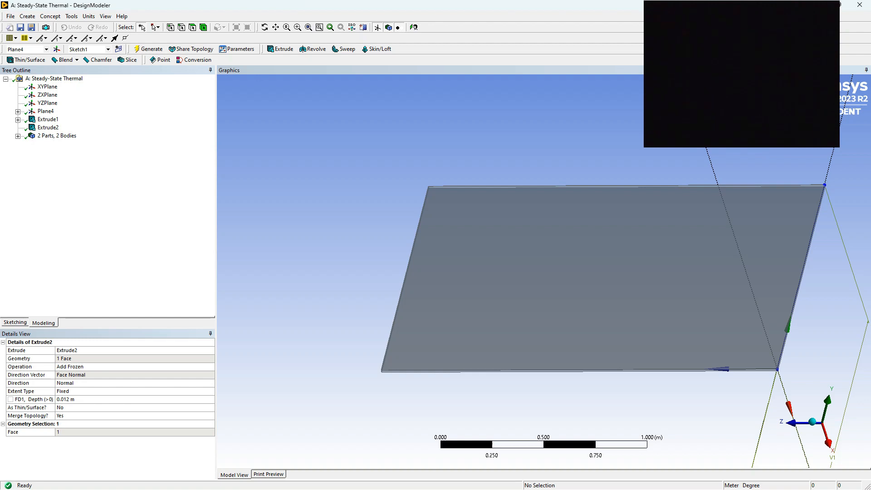
left_click(603, 279)
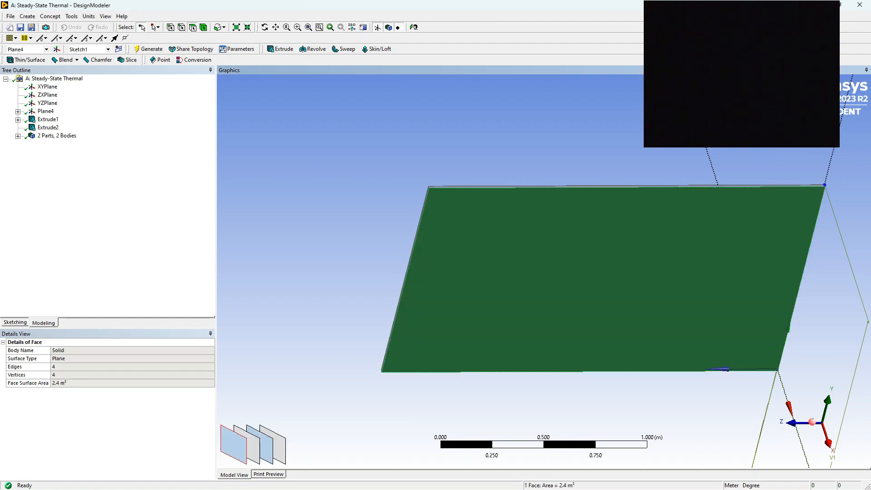
left_click(812, 421)
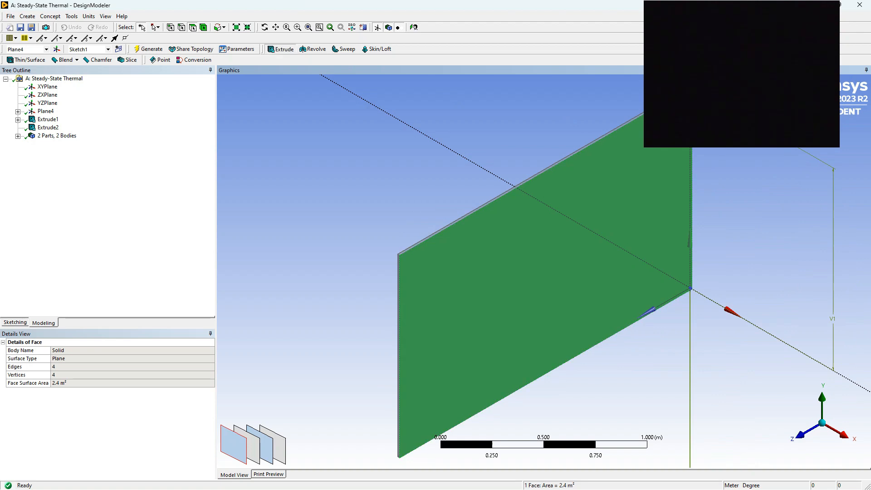
left_click(280, 49)
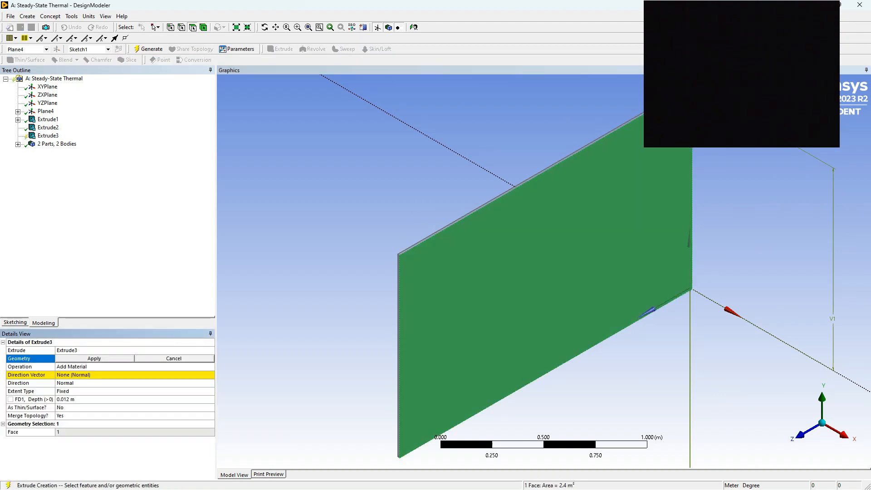
left_click(94, 358)
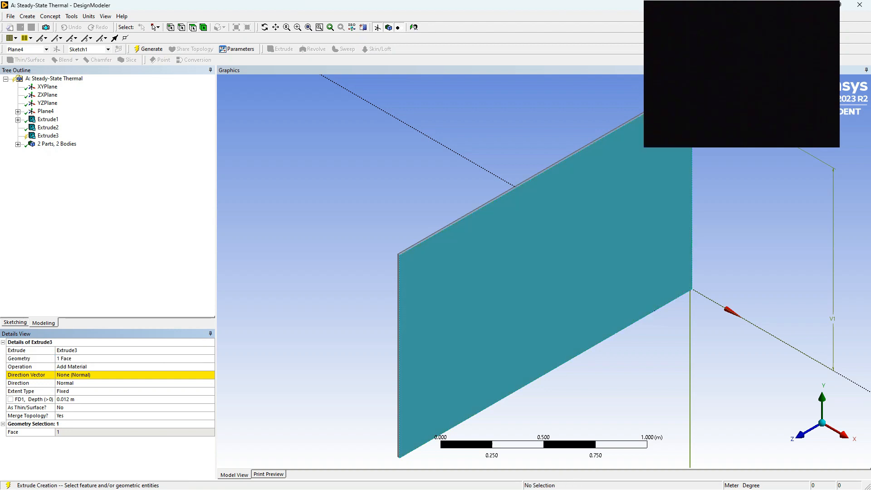
Set the new extrusion's operation to Add Frozen
left_click(94, 374)
left_click(135, 366)
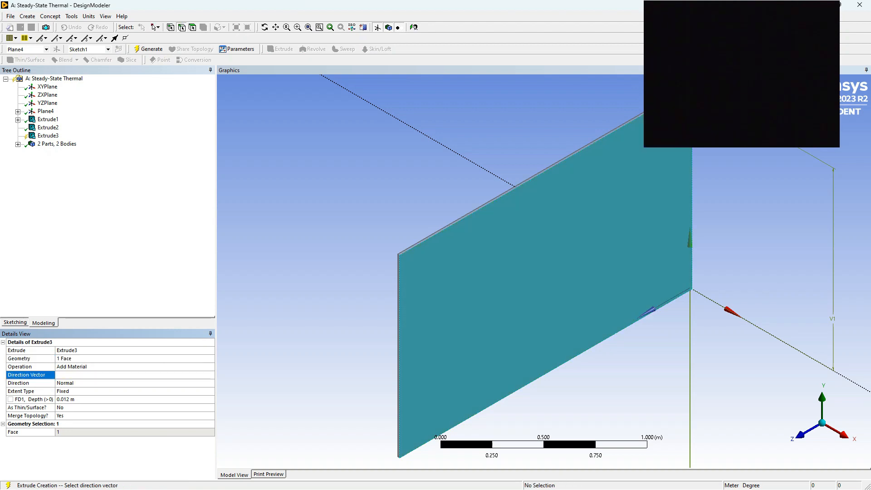
left_click(210, 367)
left_click(69, 374)
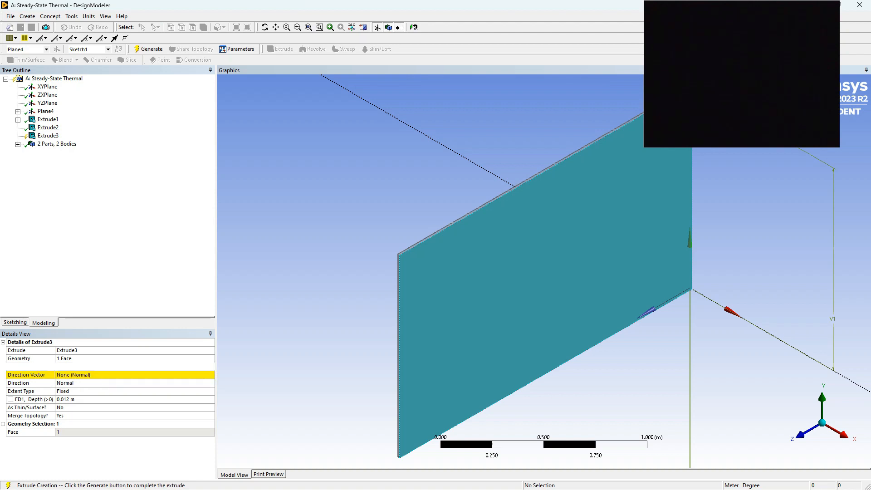
Try to define the extrusion's direction vector from the large face of the air layer
left_click(94, 374)
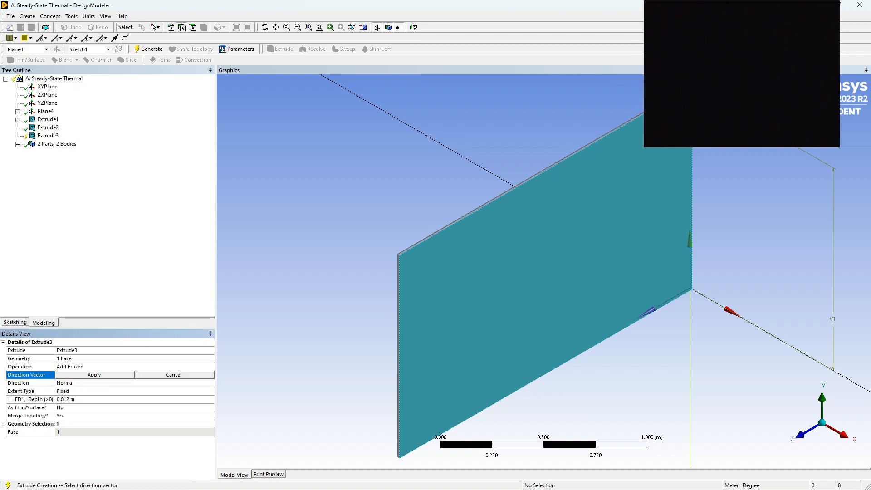
left_click(193, 27)
left_click(508, 272)
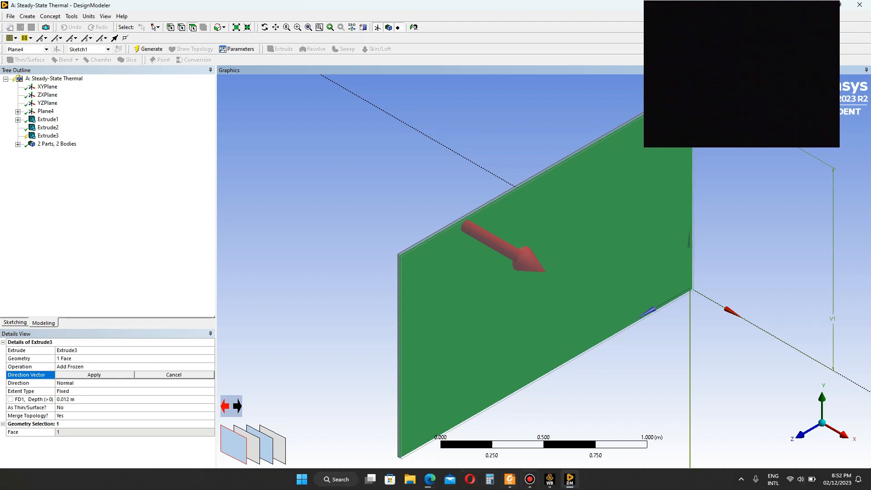
Read the outdoor glass extrusion instructions in the tutorial PDF in Foxit Reader, and return to DesignModeler
mouse_move(530, 479)
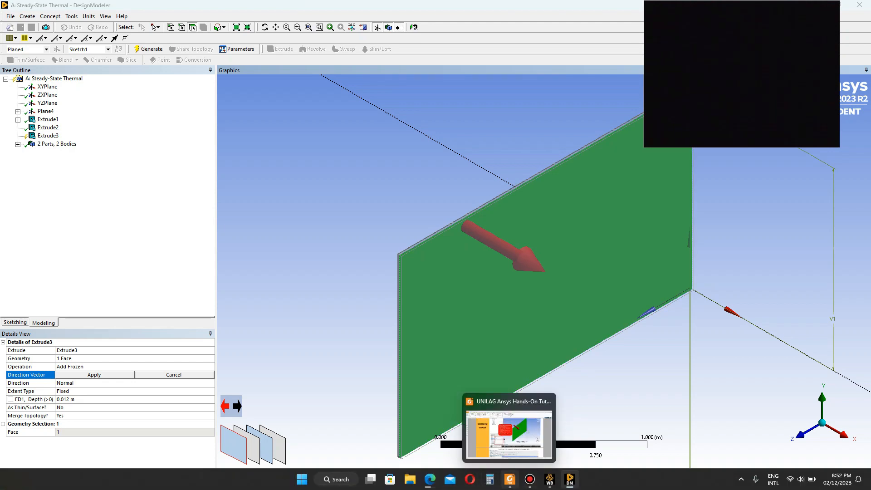
left_click(509, 478)
scroll(440, 272, "down", 8)
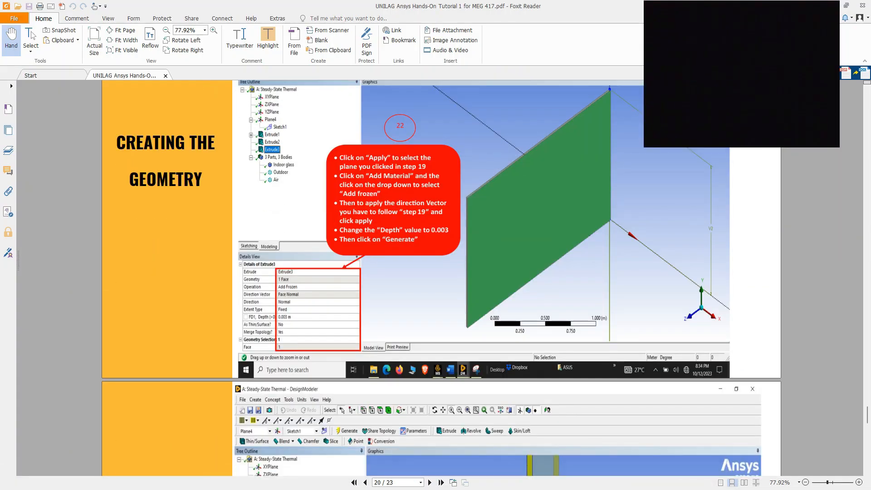
scroll(440, 272, "up", 4)
scroll(440, 272, "down", 2)
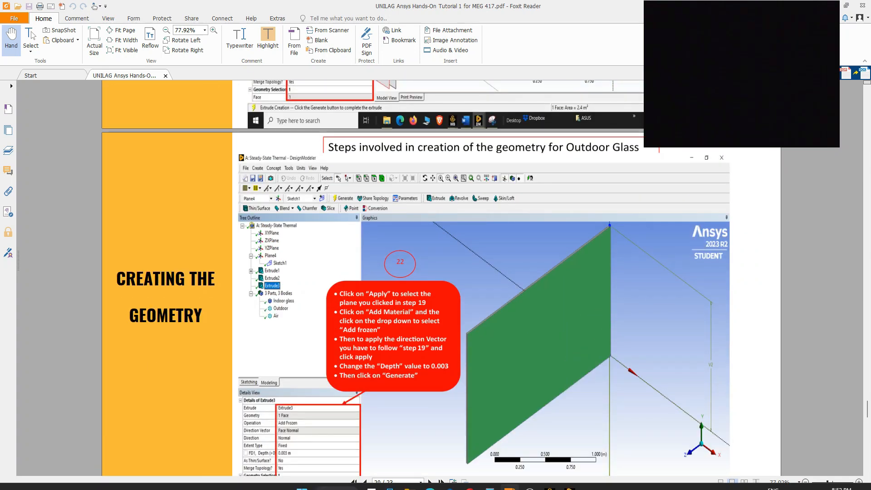
left_click(569, 479)
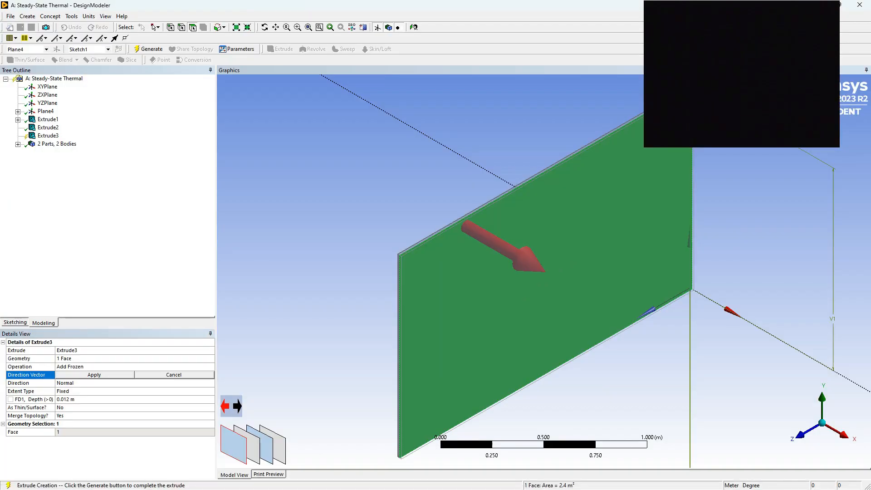
Set the extrusion's depth to 0.003 m
left_click(67, 399)
left_click(66, 399)
double_click(66, 399)
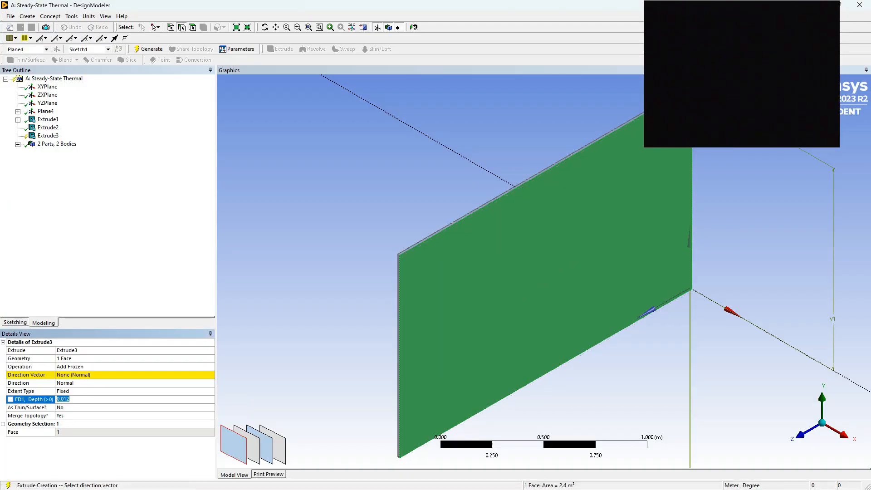
type("0.003")
key("Return")
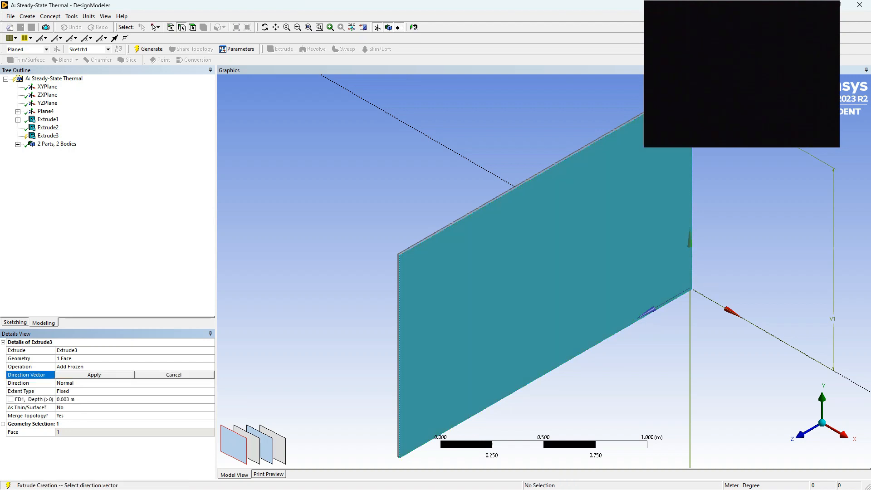
Define the direction vector as the normal of the air layer's large face and generate the frozen outer glass body
left_click(192, 27)
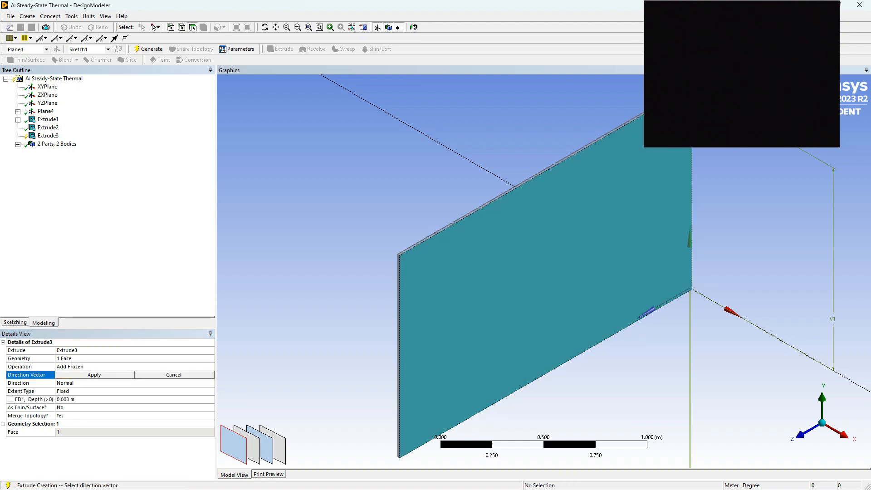
left_click(535, 272)
left_click(94, 375)
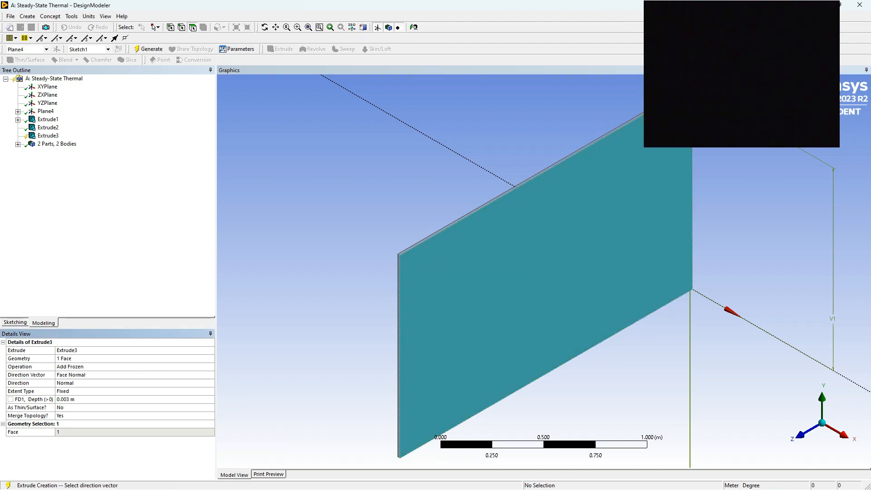
key("F5")
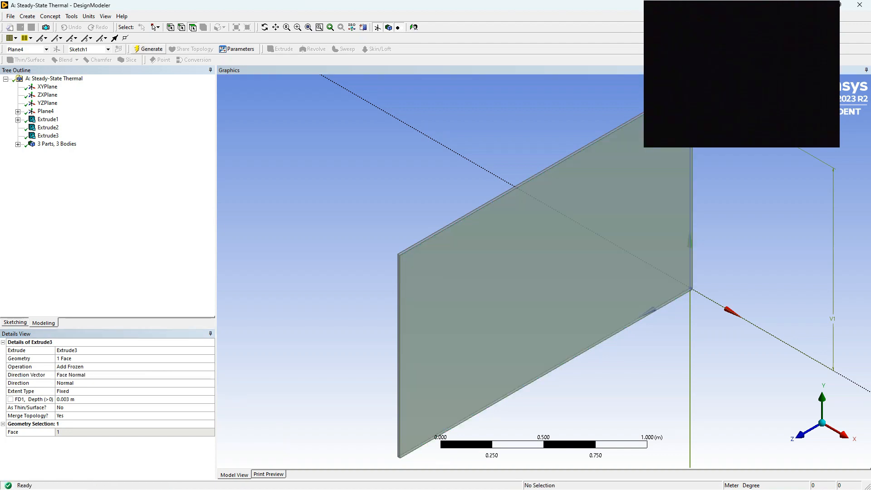
Examine the layered model along its thin edge and highlight each of the three solid bodies to identify its layer
scroll(544, 270, "up", 5)
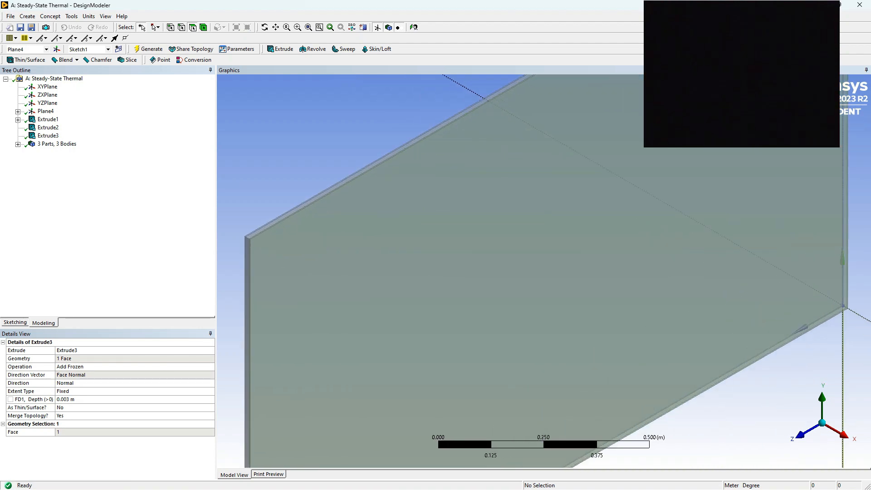
scroll(541, 271, "down", 3)
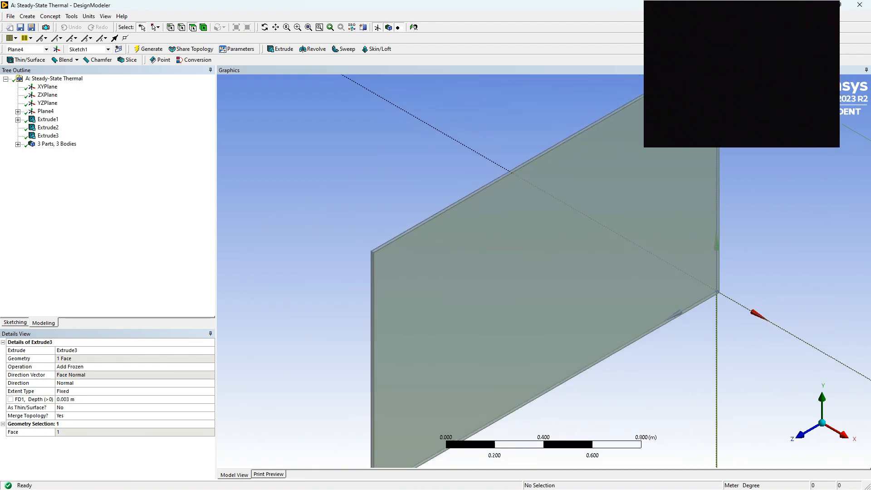
scroll(541, 271, "up", 1)
middle_click_drag(541, 271, 571, 229)
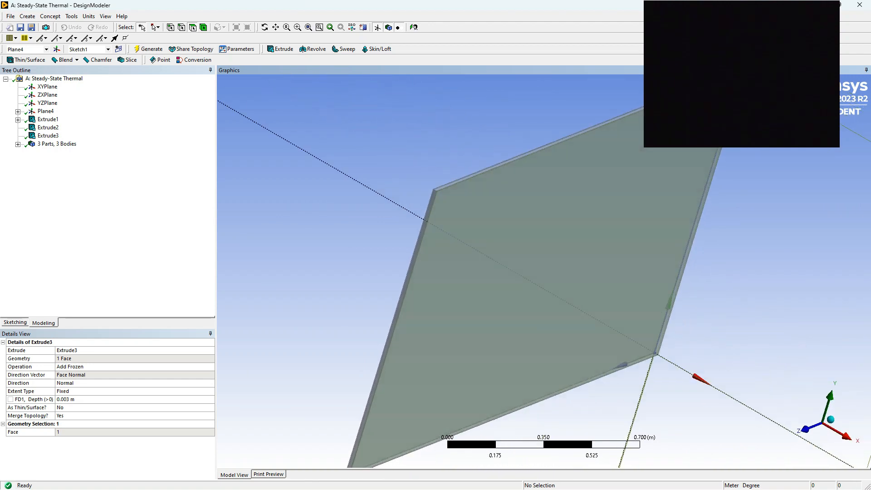
left_click(19, 144)
left_click(55, 152)
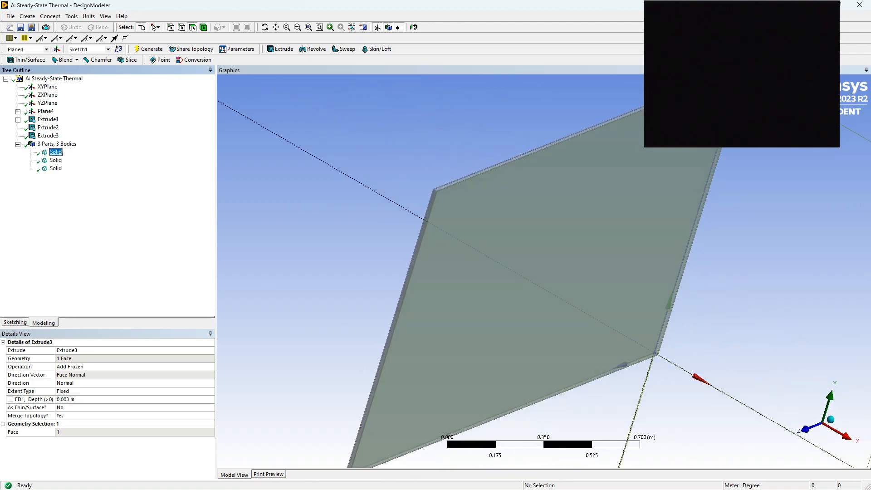
middle_click_drag(539, 254, 603, 272)
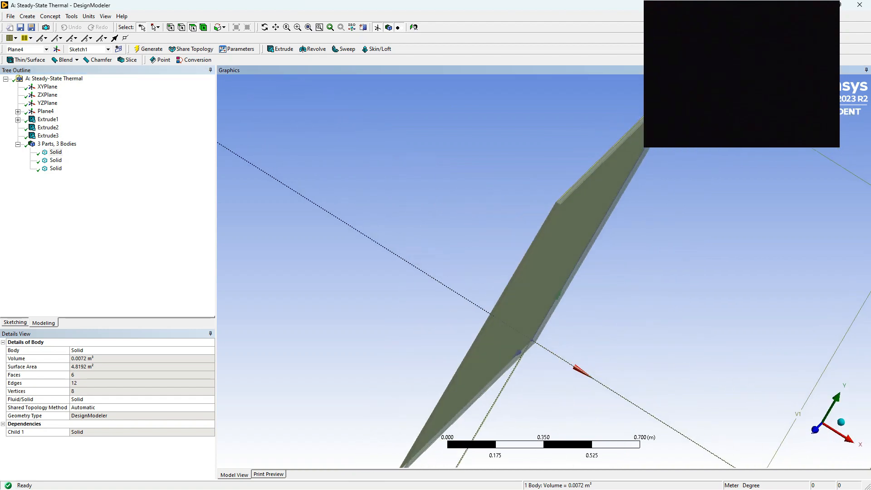
left_click(55, 160)
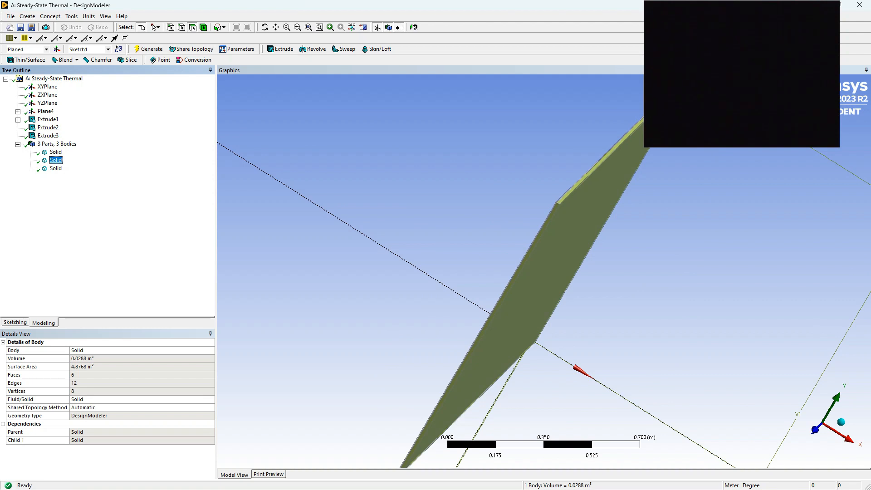
scroll(589, 237, "up", 5)
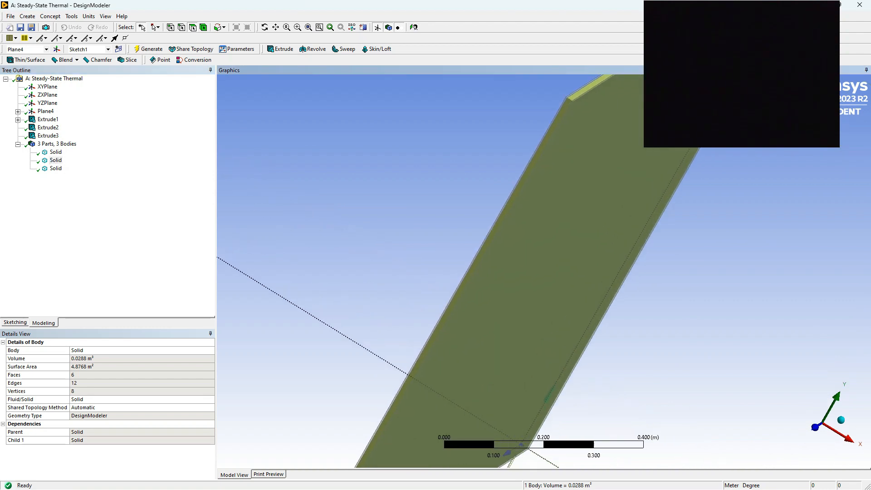
scroll(589, 237, "up", 1)
middle_click_drag(590, 237, 590, 251)
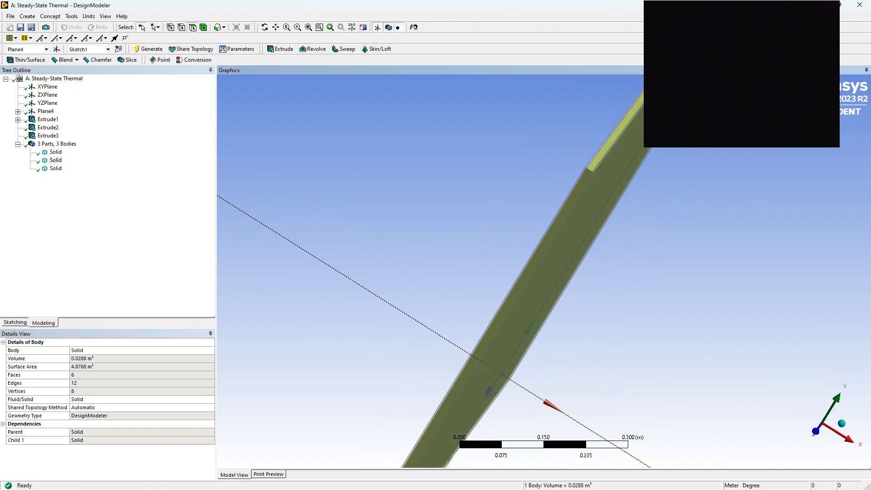
left_click(55, 168)
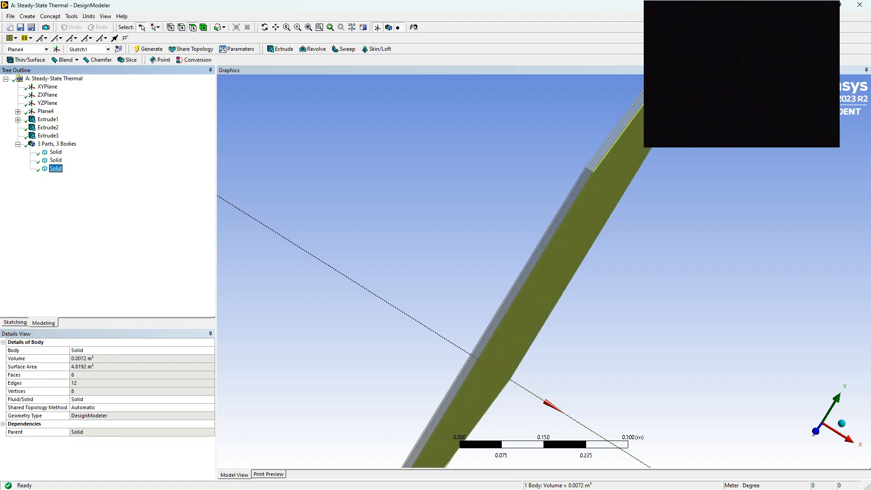
Rename the first solid body in the outline as "Inner glass"
left_click(55, 152)
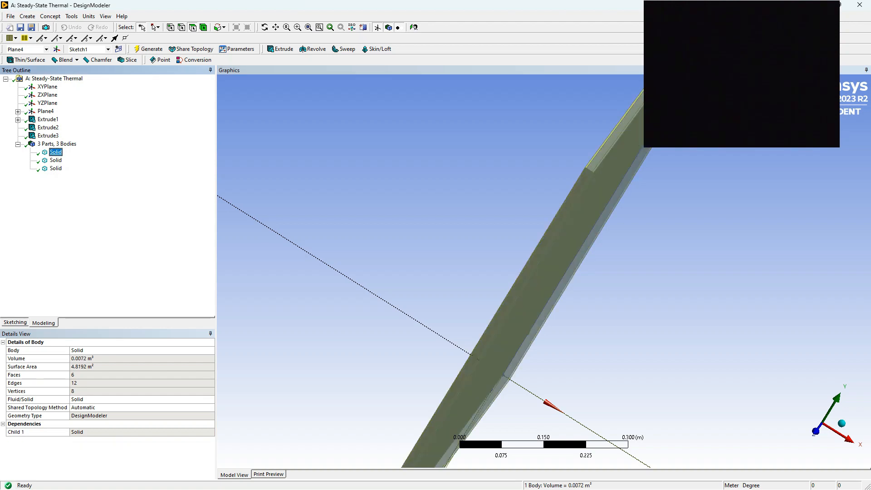
right_click(55, 152)
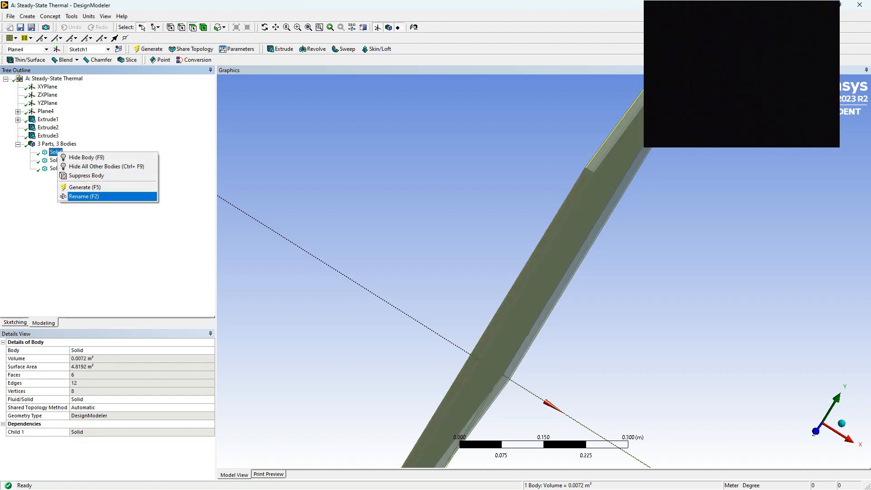
left_click(84, 196)
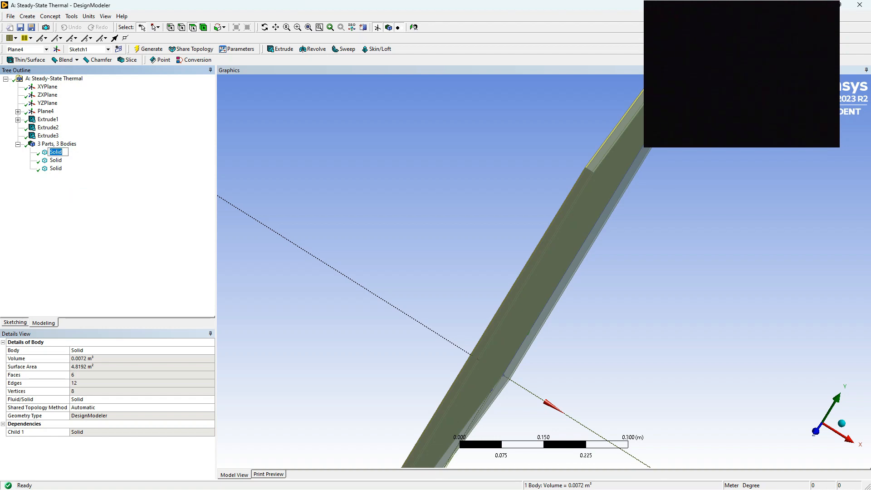
type("Inner glass")
Rename the second solid body in the outline as "air"
left_click(55, 160)
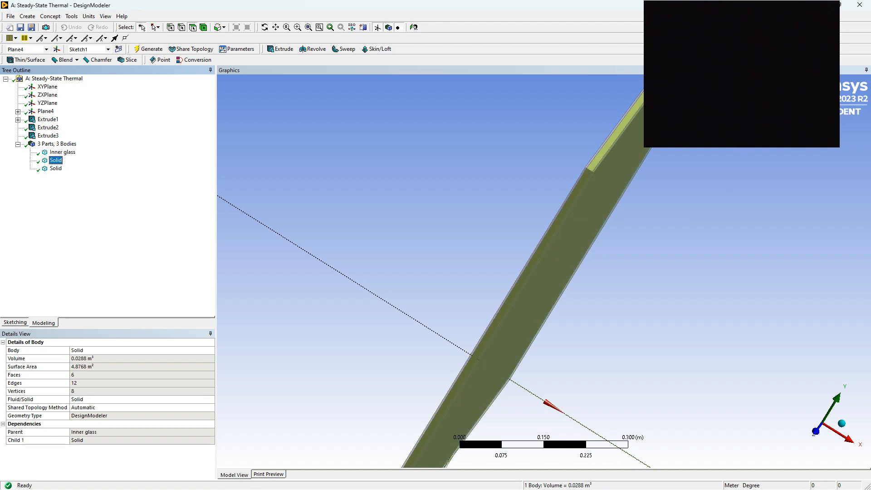
left_click(54, 78)
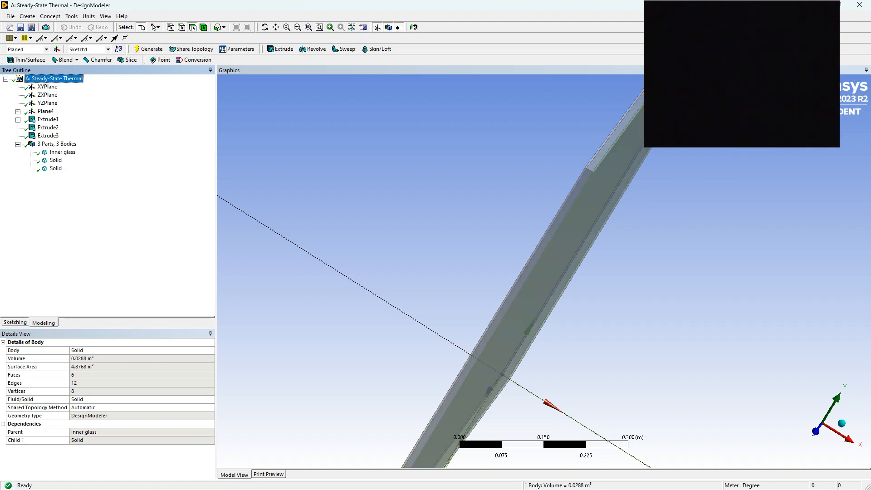
left_click(56, 160)
right_click(56, 160)
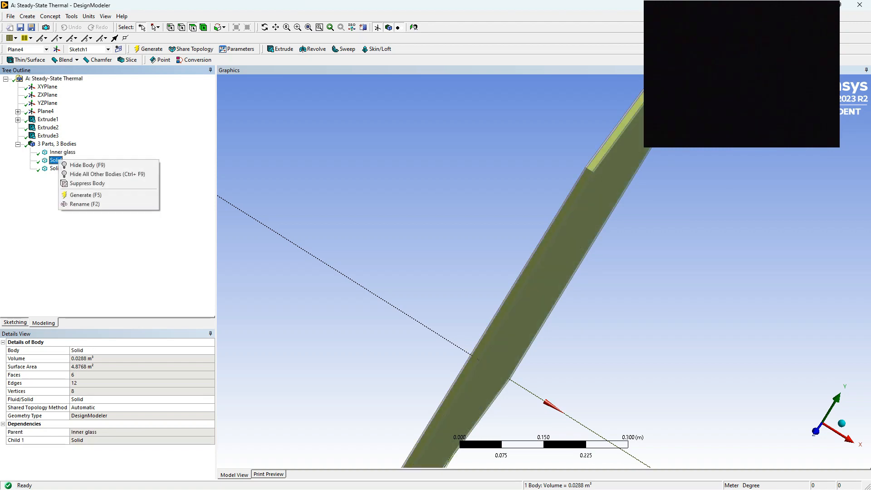
left_click(85, 203)
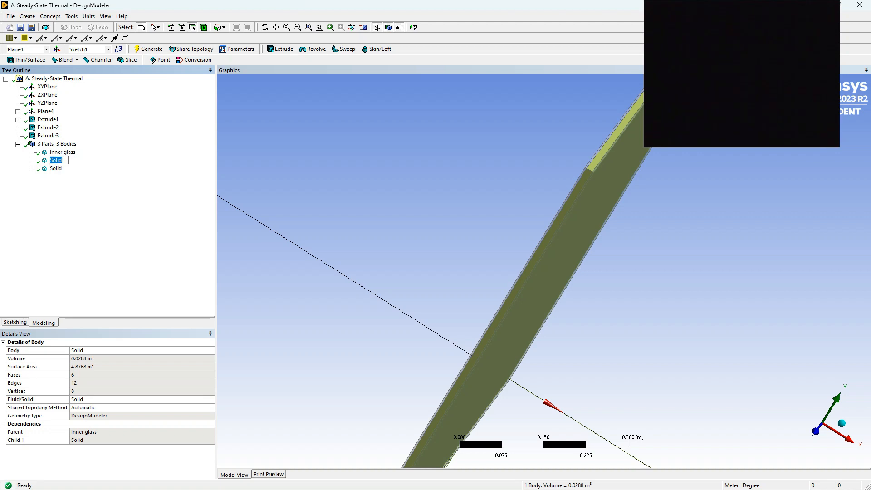
type("air")
Rename the third solid body in the outline as "Outer glass"
left_click(55, 168)
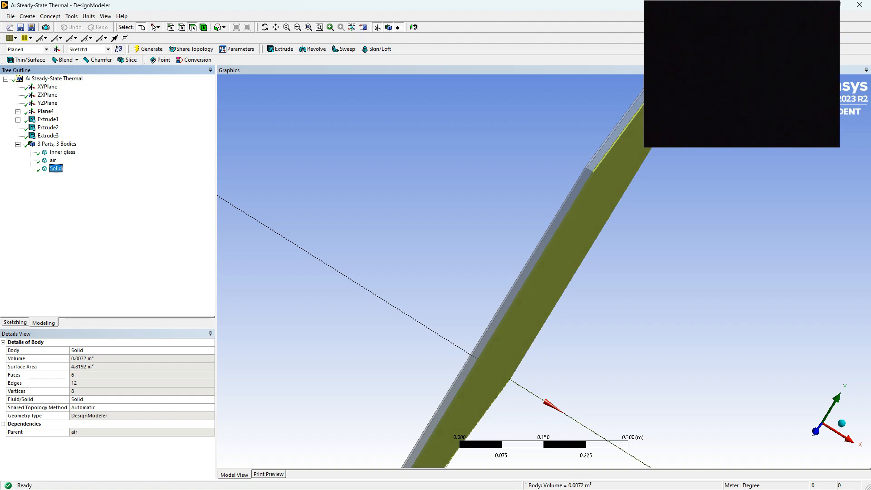
right_click(56, 168)
left_click(81, 213)
type("Outer glass")
key("Return")
Switch to Workbench and start saving the unsaved project to a file
key("alt+Tab")
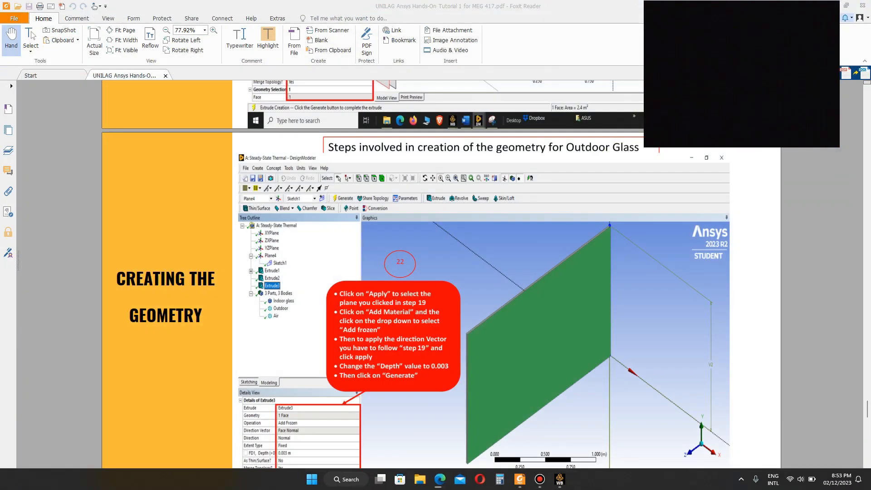
left_click(560, 479)
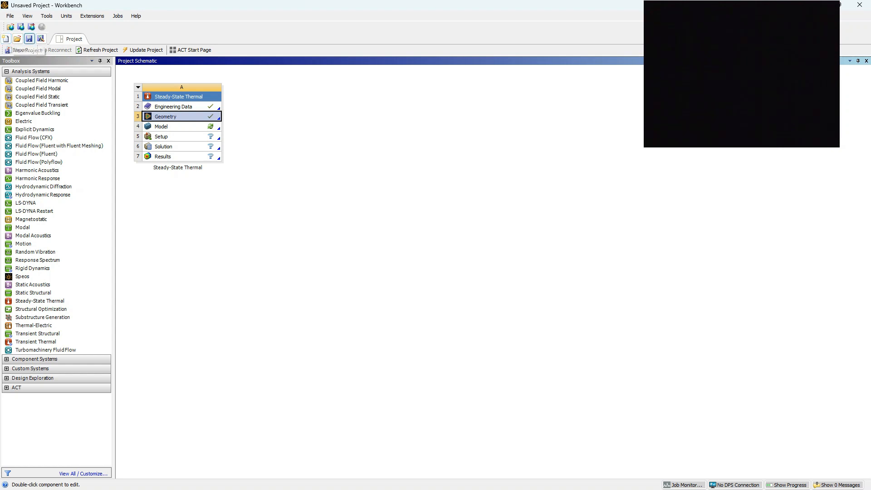
left_click(29, 39)
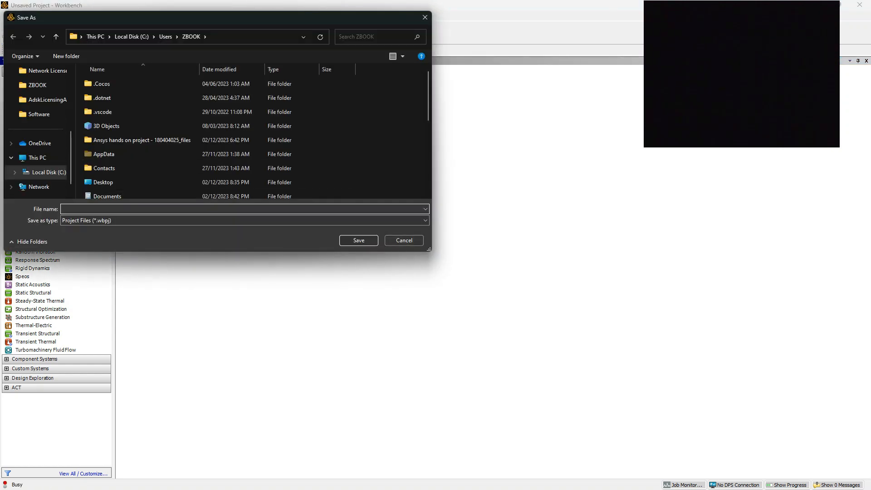
scroll(149, 126, "down", 4)
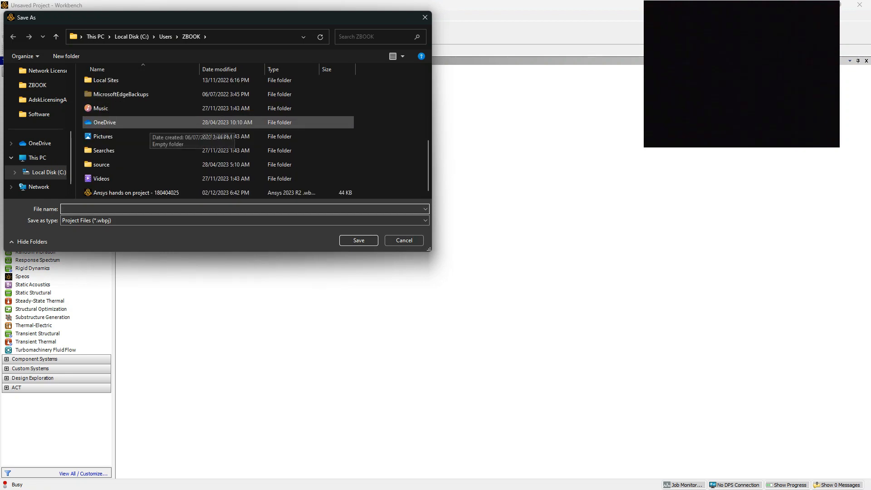
scroll(161, 164, "up", 4)
double_click(161, 164)
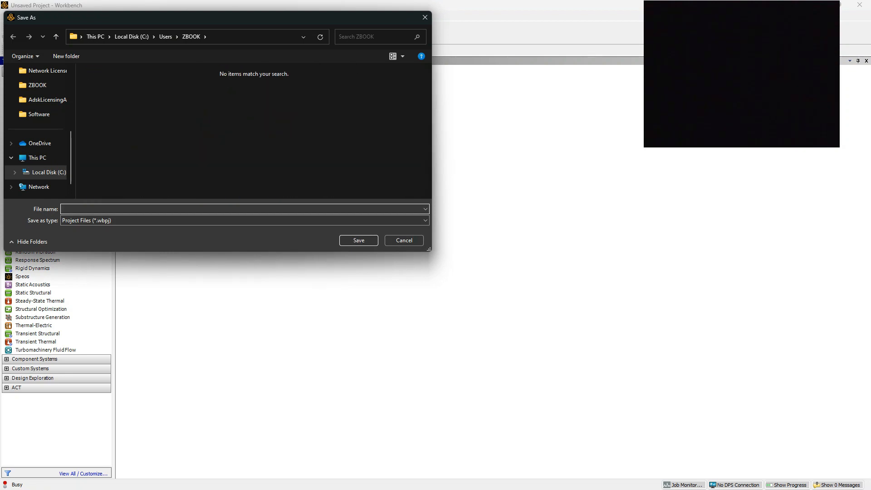
key("alt+Left")
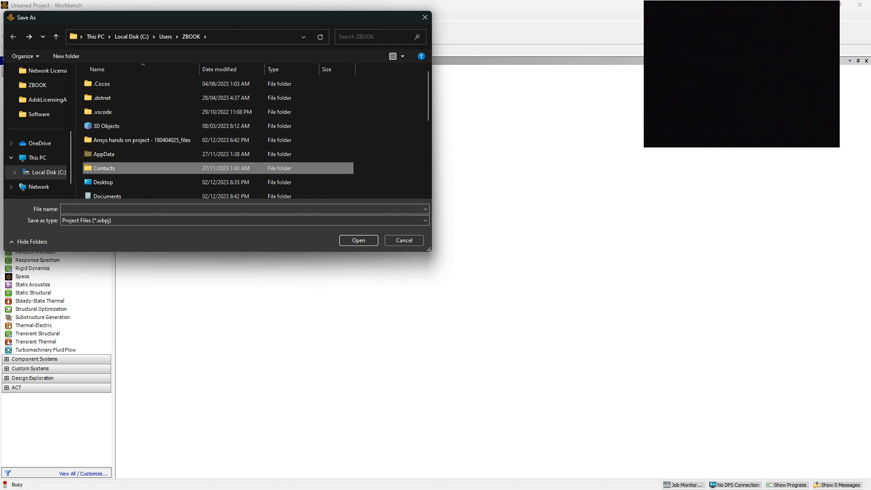
left_click(385, 168)
left_click(222, 209)
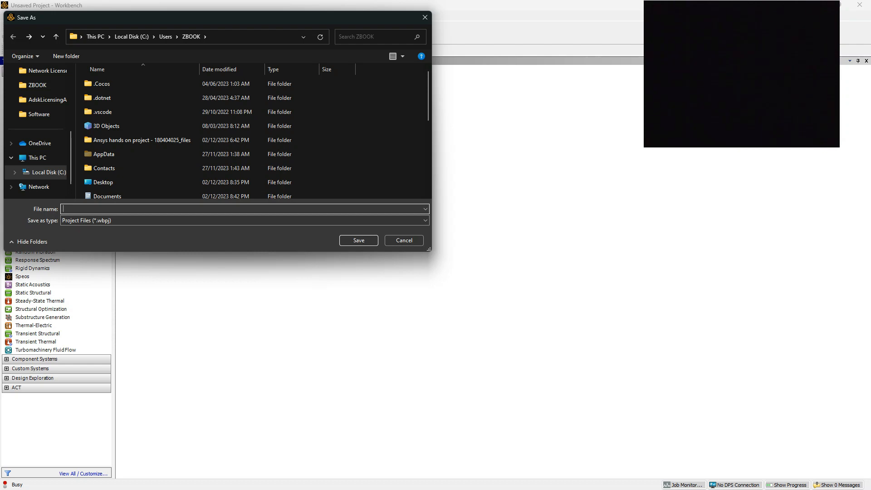
Save the project as AA inside the existing "Ansys hands on project" files folder
double_click(136, 140)
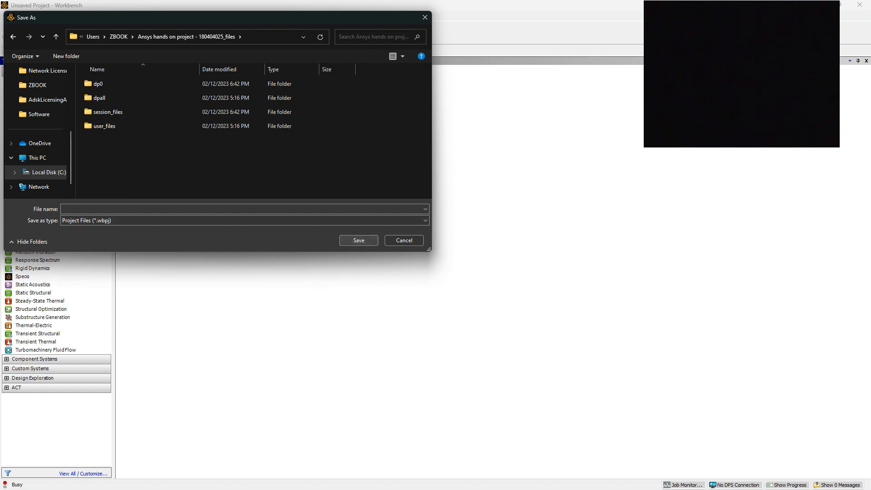
left_click(150, 209)
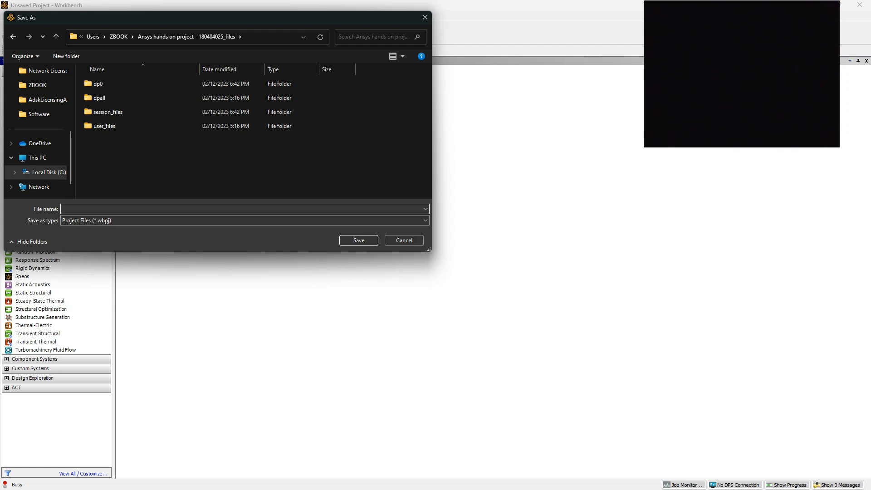
type("AA")
key("Return")
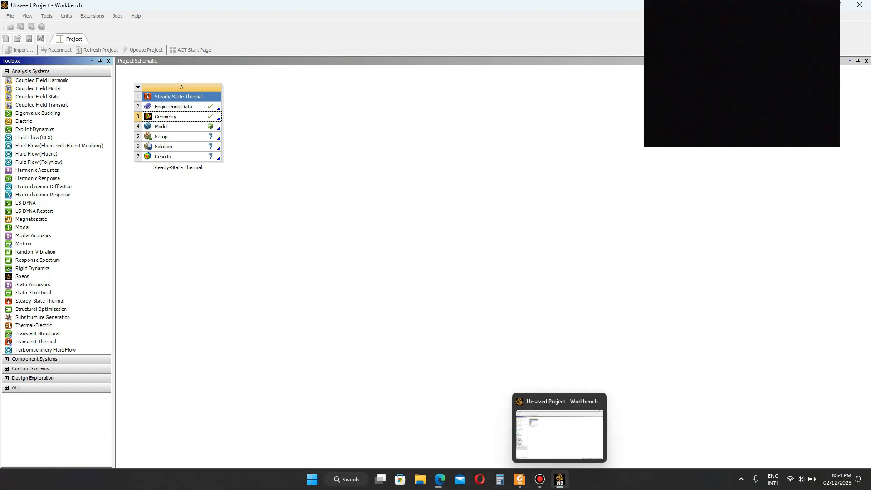
left_click(539, 479)
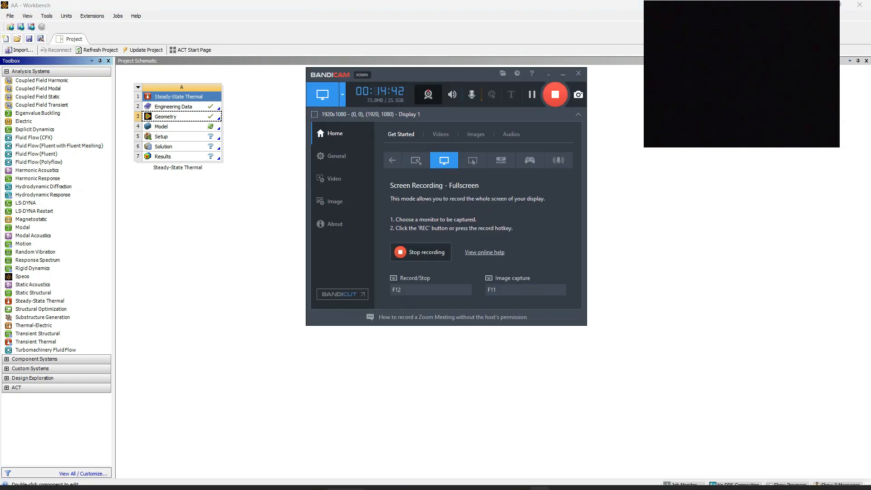